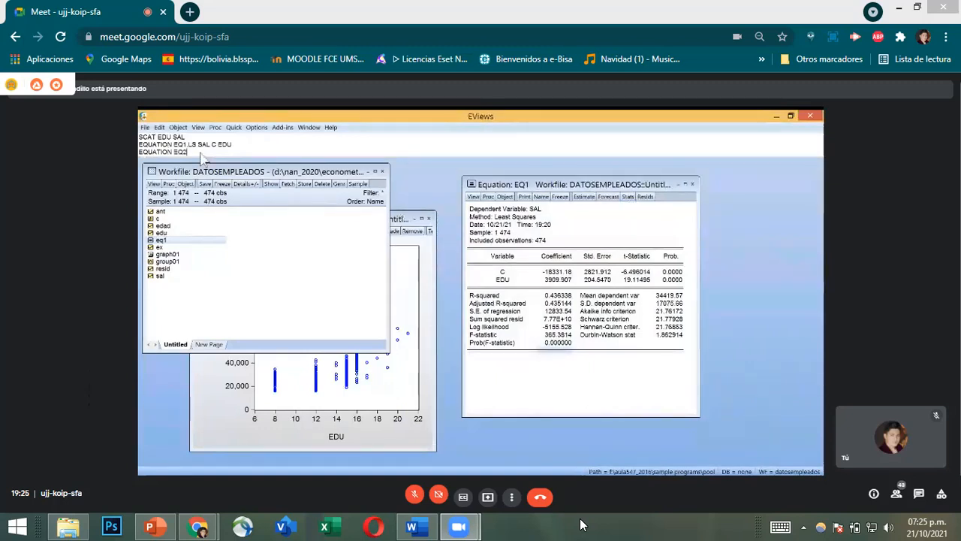
- Check the system screen brightness control and the f.lux colour temperature settings, then return to the Meet call
{"action": "left_click", "coordinate": [917, 411]}
{"action": "left_click", "coordinate": [902, 384]}
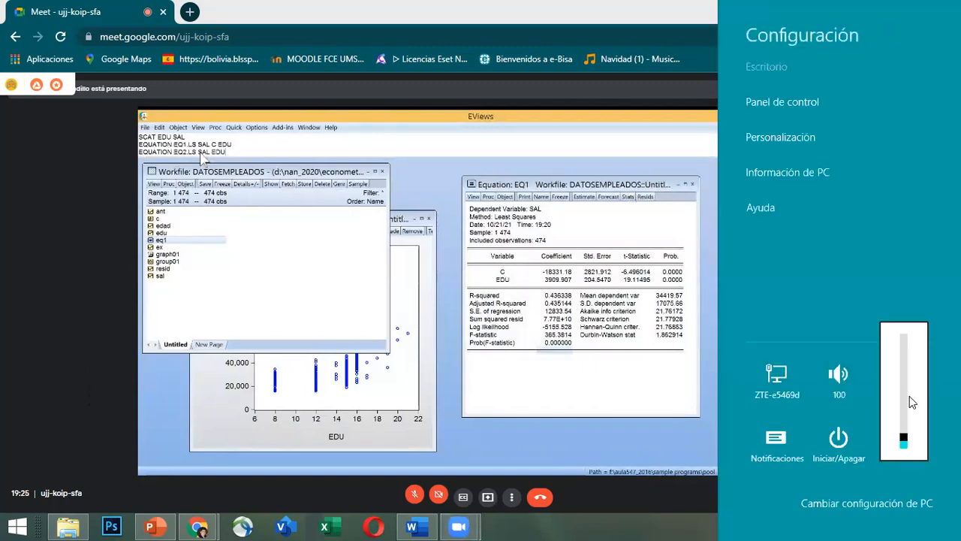
{"action": "left_click", "coordinate": [659, 520]}
{"action": "left_click", "coordinate": [820, 528]}
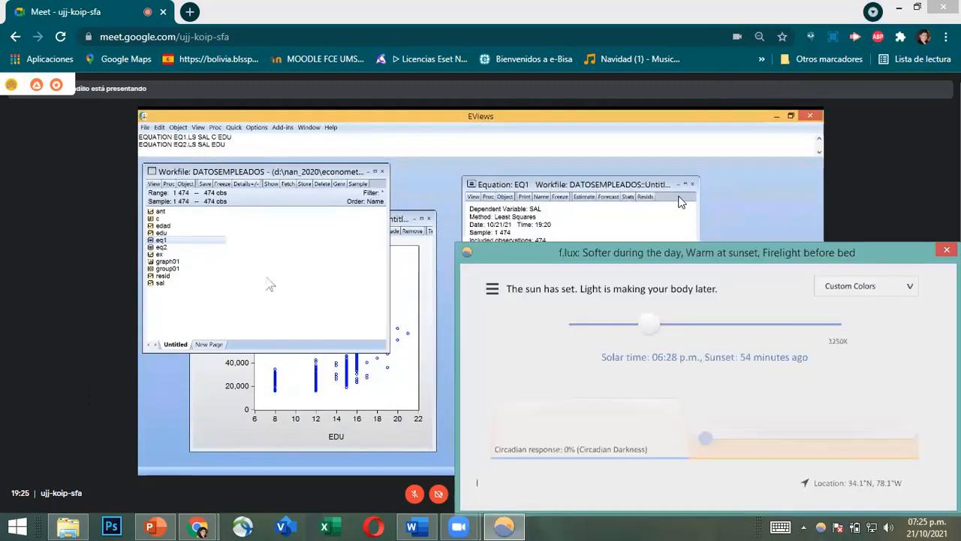
{"action": "left_click", "coordinate": [727, 98]}
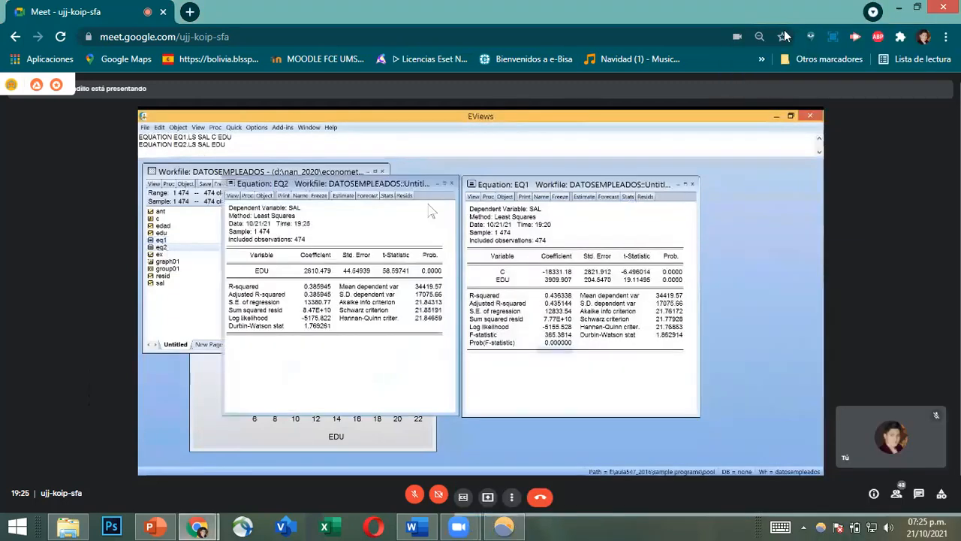
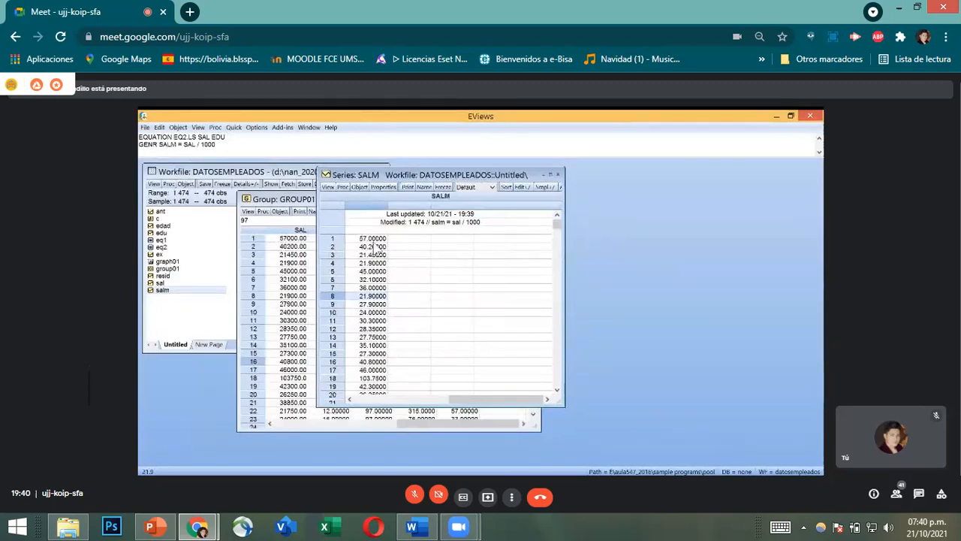
- Estimate a least squares equation named EQ3 with the command EQUATION EQ3.LS SALM C EDU
{"action": "left_click", "coordinate": [183, 153]}
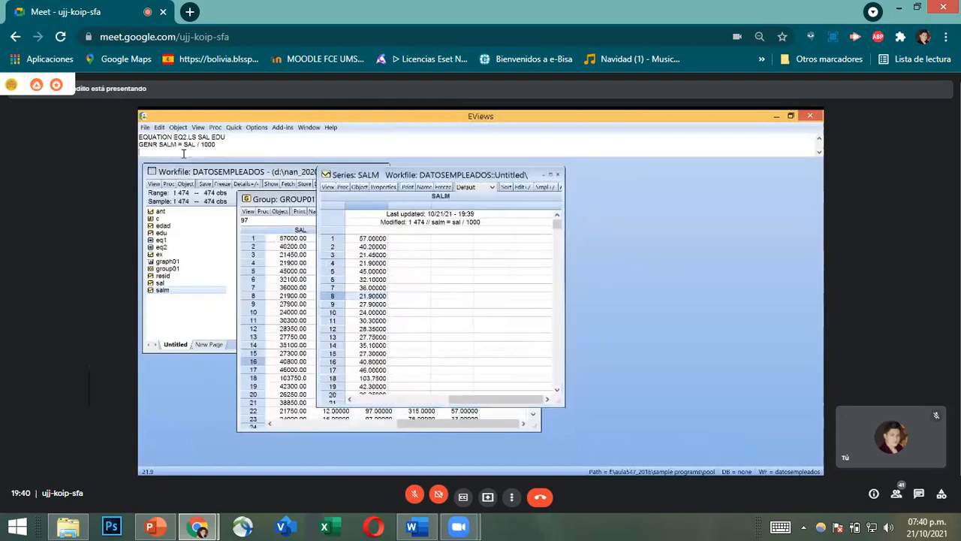
{"action": "type", "text": "EQUATION EQ"}
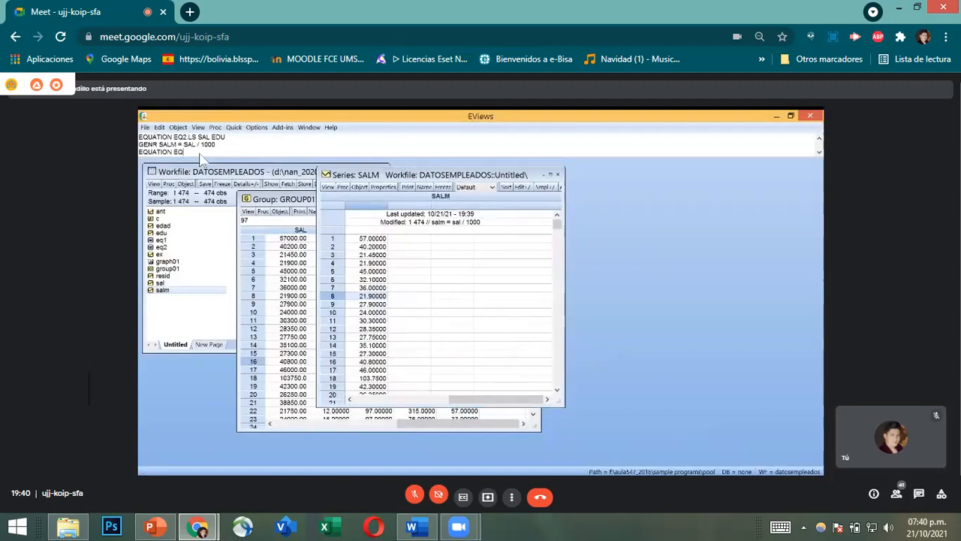
{"action": "type", "text": "3.LS SALM C EDU"}
{"action": "key", "text": "Return"}
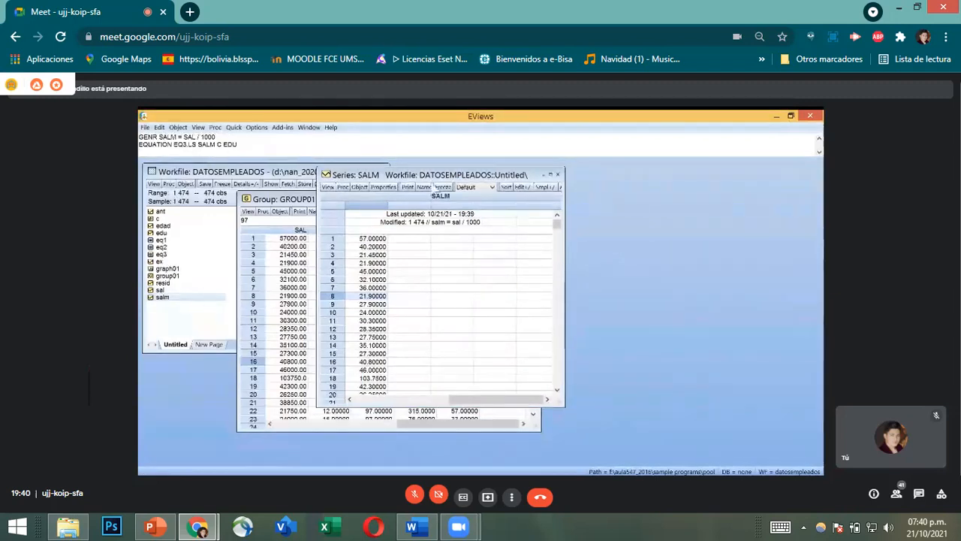
- Close the SALM series and GROUP01 group windows, leaving the DATOSEMPLEADOS workfile open
{"action": "left_click_drag", "start_coordinate": [435, 175], "coordinate": [518, 182]}
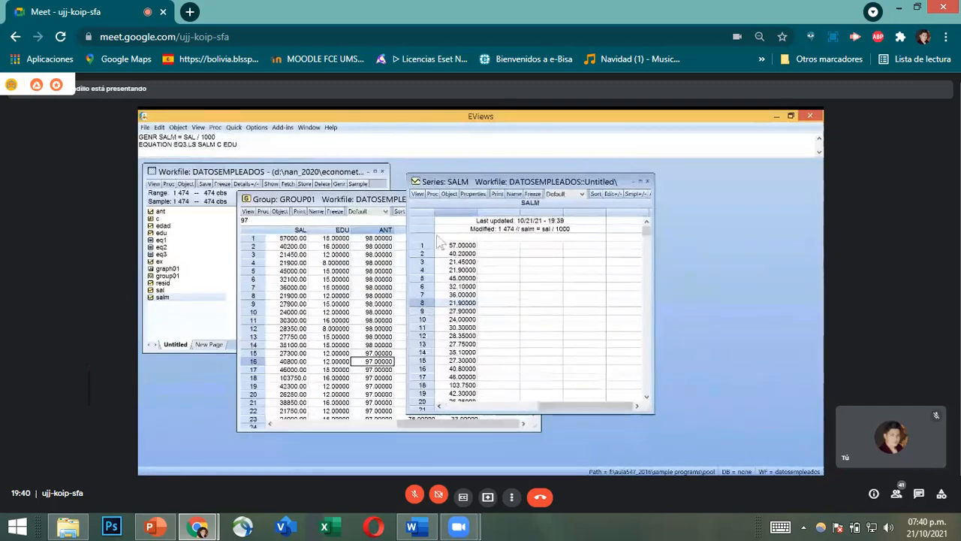
{"action": "left_click", "coordinate": [647, 181]}
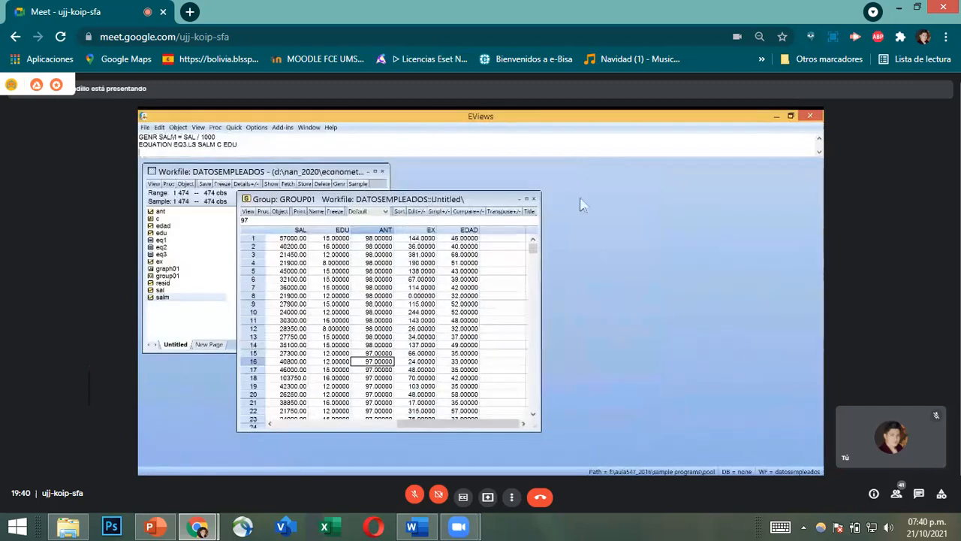
{"action": "left_click", "coordinate": [534, 198]}
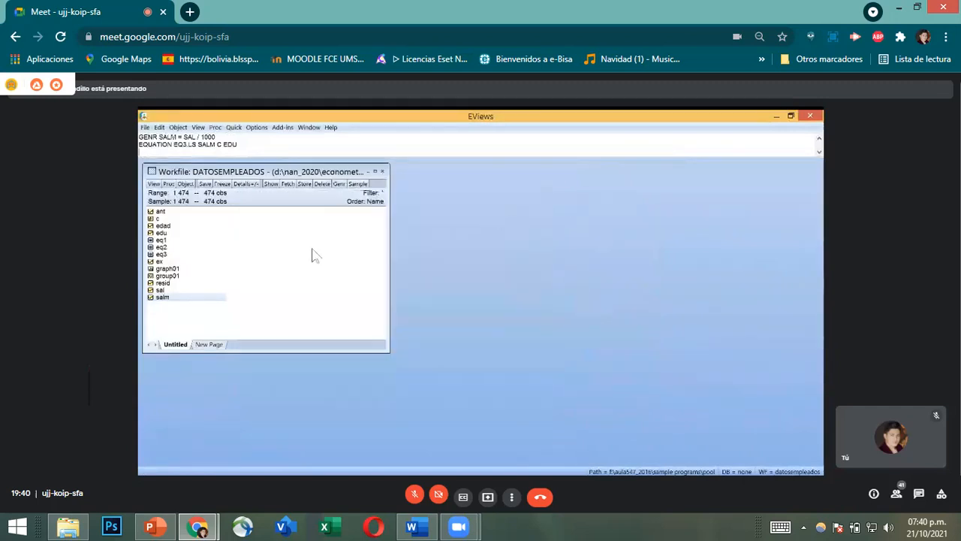
- Open the EQ3 and EQ1 regression outputs from the workfile and arrange them side by side for comparison
{"action": "double_click", "coordinate": [163, 254]}
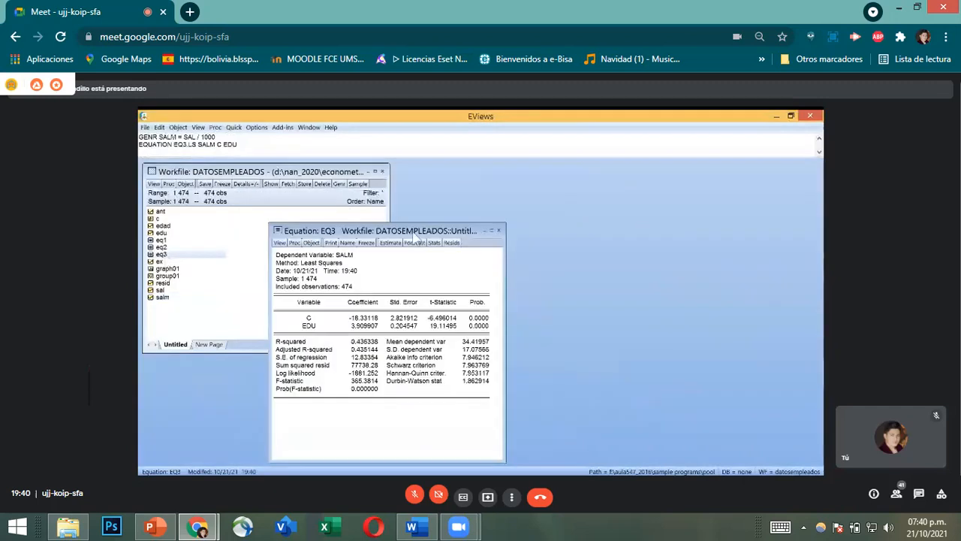
{"action": "left_click_drag", "start_coordinate": [414, 233], "coordinate": [678, 180]}
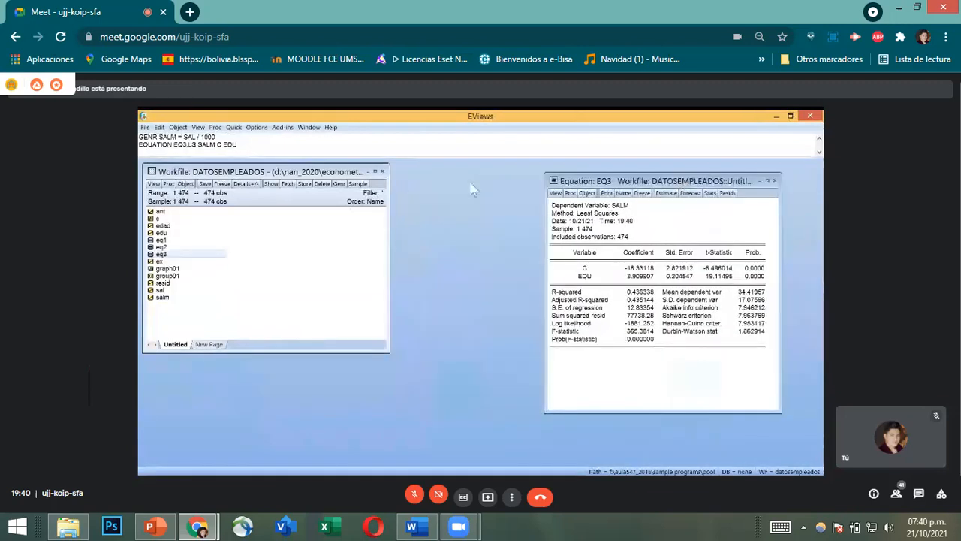
{"action": "double_click", "coordinate": [161, 241]}
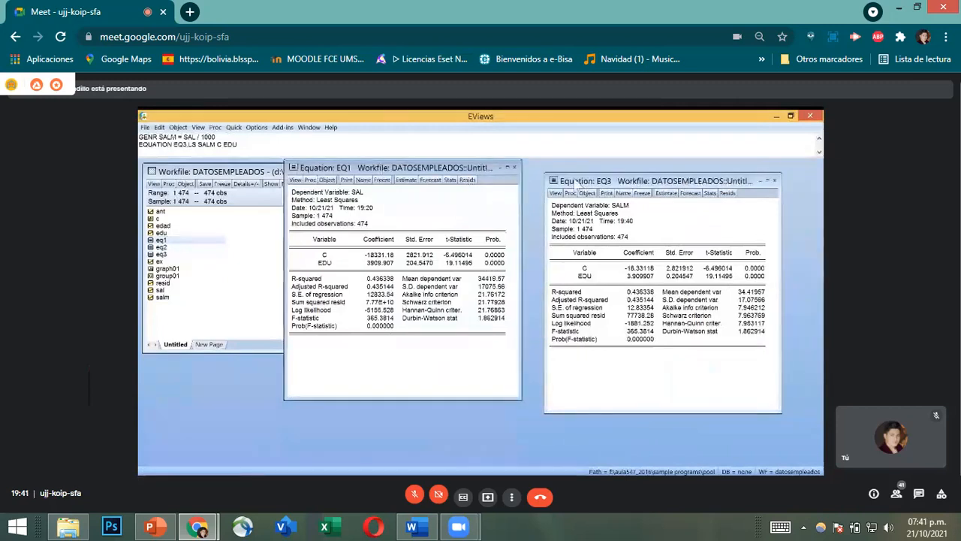
{"action": "left_click_drag", "start_coordinate": [576, 183], "coordinate": [557, 170]}
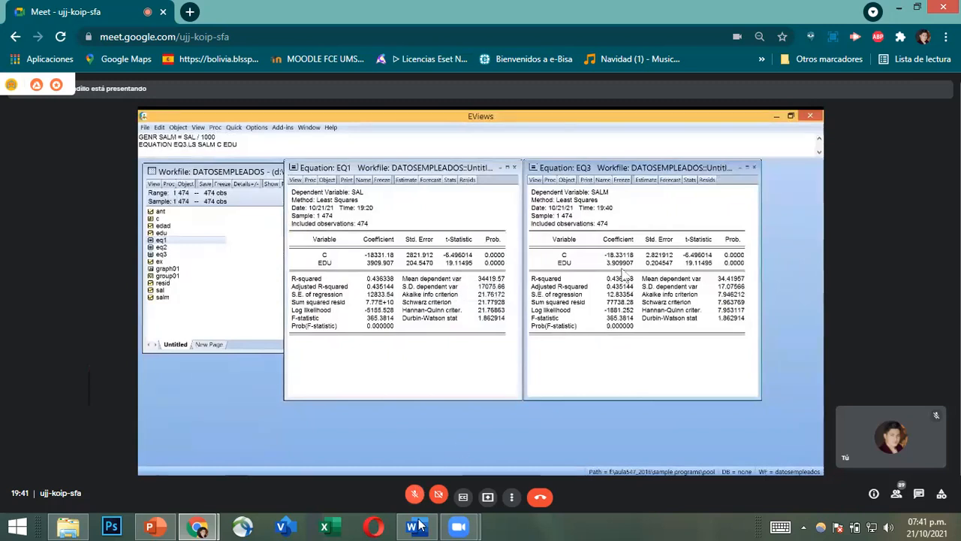
- Switch to File Explorer and open the Word document Caso 3 Economía de Empresas from Tareas en Clase > Caso 3 demanda y cafe
{"action": "left_click", "coordinate": [69, 526]}
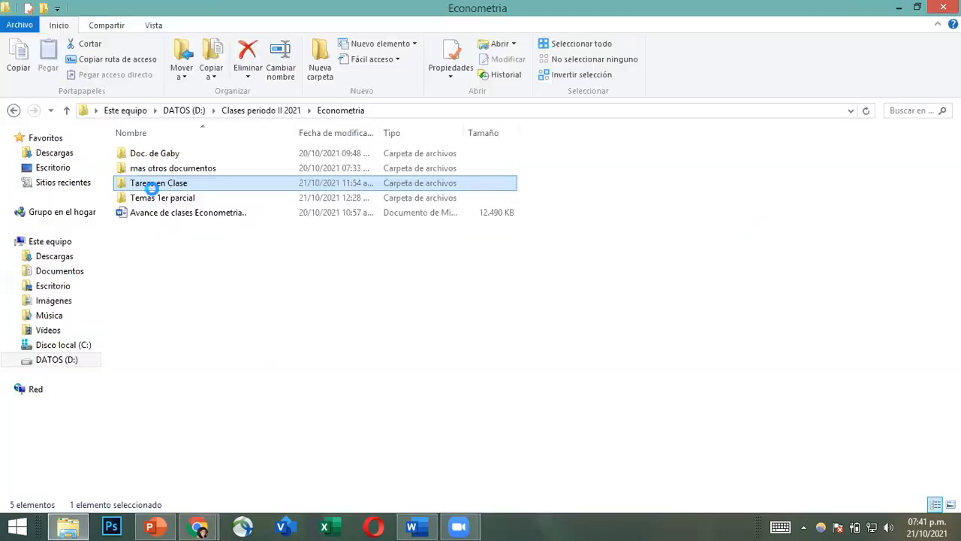
{"action": "double_click", "coordinate": [156, 187]}
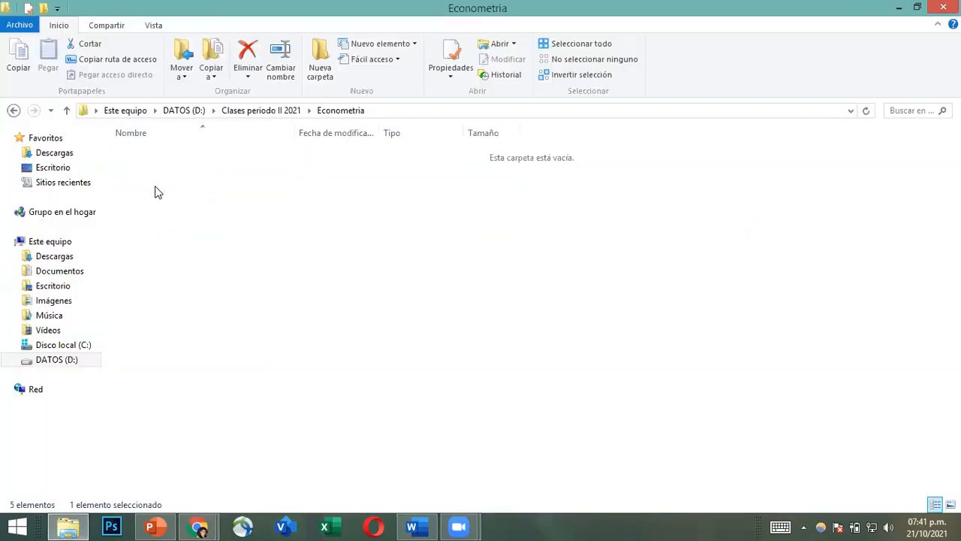
{"action": "double_click", "coordinate": [156, 169]}
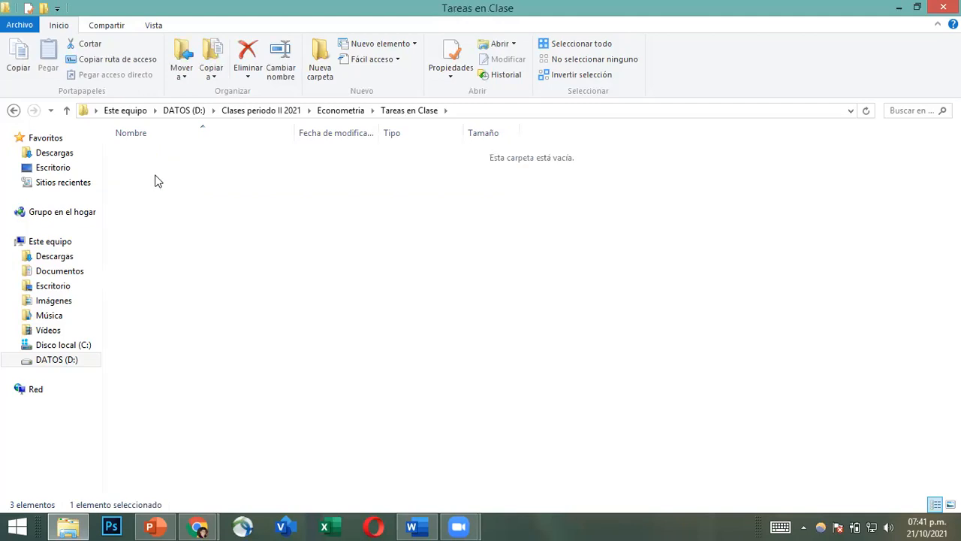
{"action": "double_click", "coordinate": [154, 188]}
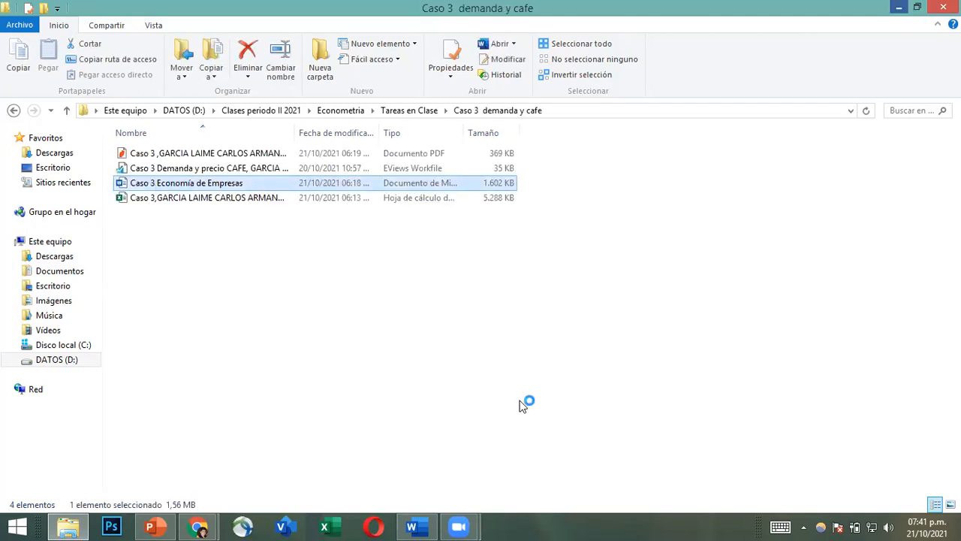
{"action": "key", "text": "alt+Tab"}
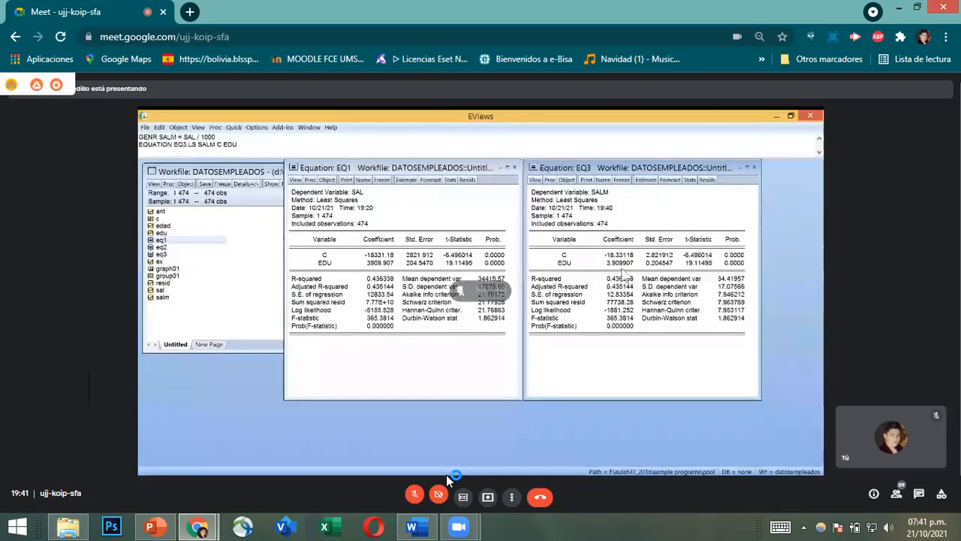
{"action": "left_click", "coordinate": [419, 525]}
{"action": "key", "text": "ctrl+F6"}
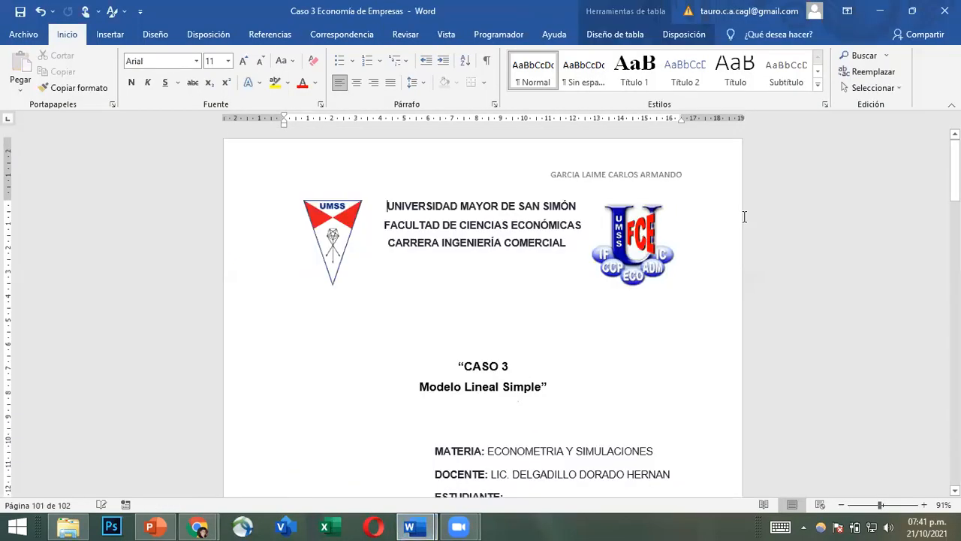
- Examine the EQ1 output and the alpha and standard error notes in the Caso 3 document, and return to the Meet call
{"action": "scroll", "coordinate": [813, 247], "scroll_direction": "down", "scroll_amount": 3}
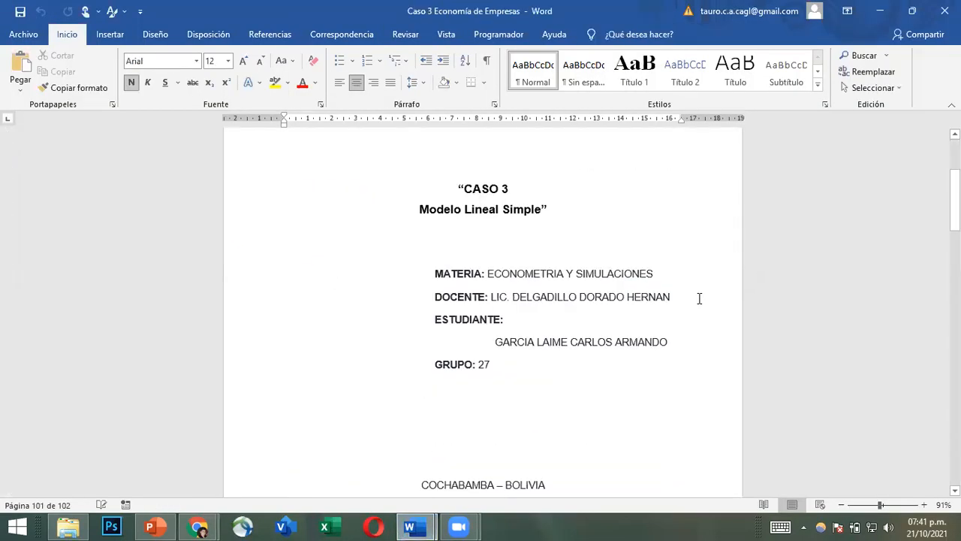
{"action": "scroll", "coordinate": [695, 298], "scroll_direction": "down", "scroll_amount": 10}
{"action": "scroll", "coordinate": [615, 312], "scroll_direction": "down", "scroll_amount": 3}
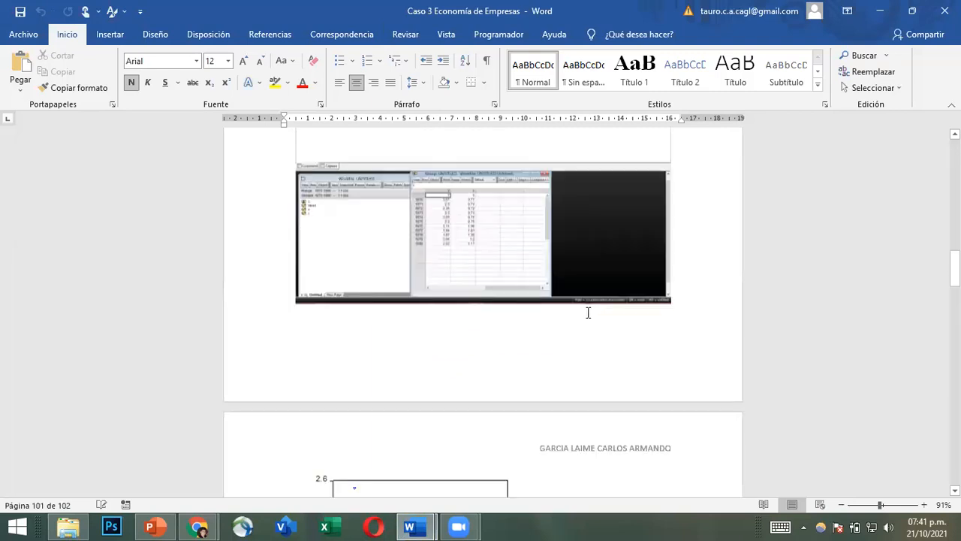
{"action": "scroll", "coordinate": [585, 315], "scroll_direction": "down", "scroll_amount": 10}
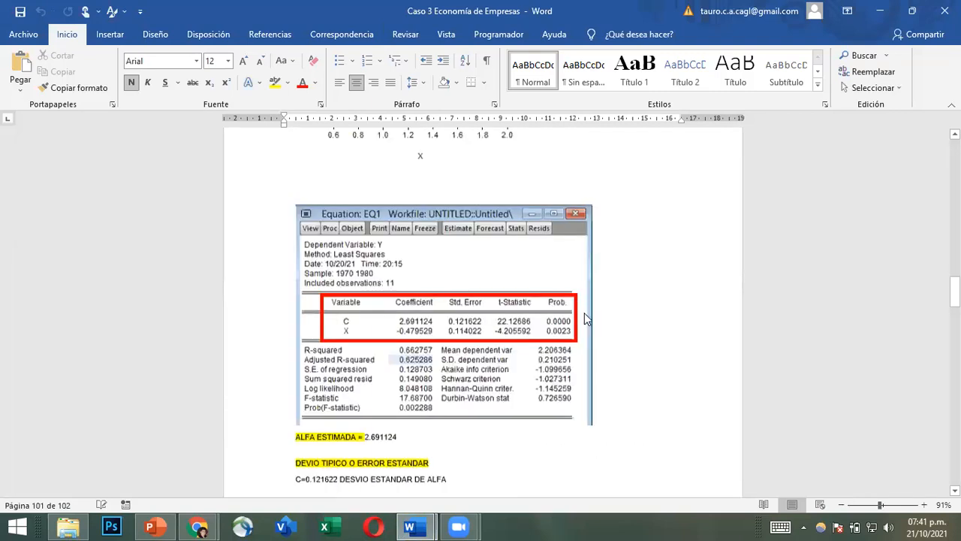
{"action": "scroll", "coordinate": [476, 312], "scroll_direction": "down", "scroll_amount": 3}
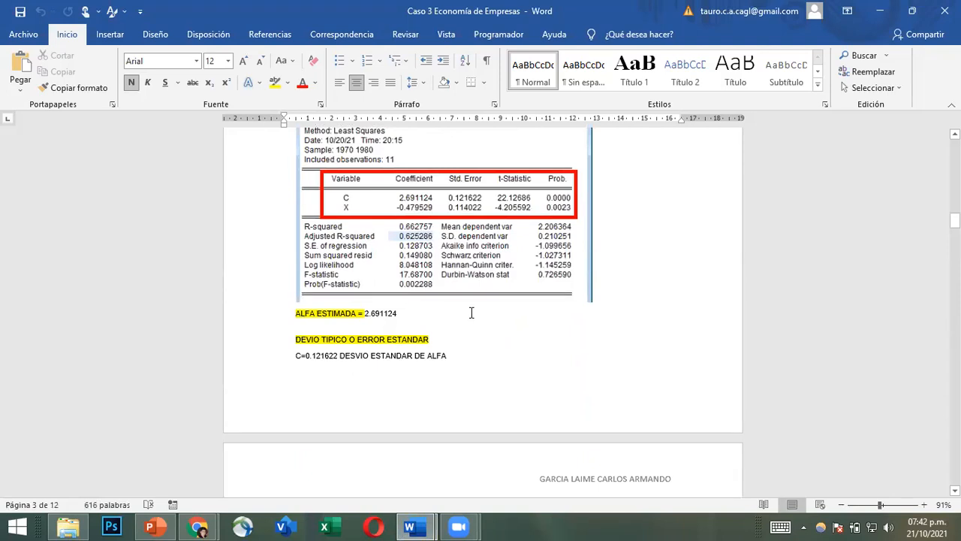
{"action": "scroll", "coordinate": [469, 312], "scroll_direction": "down", "scroll_amount": 4}
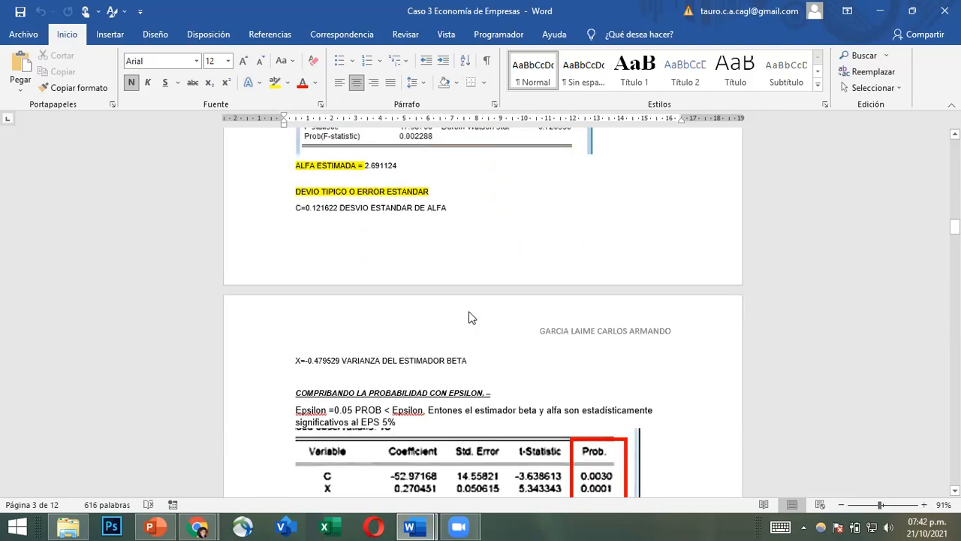
{"action": "scroll", "coordinate": [469, 315], "scroll_direction": "up", "scroll_amount": 2}
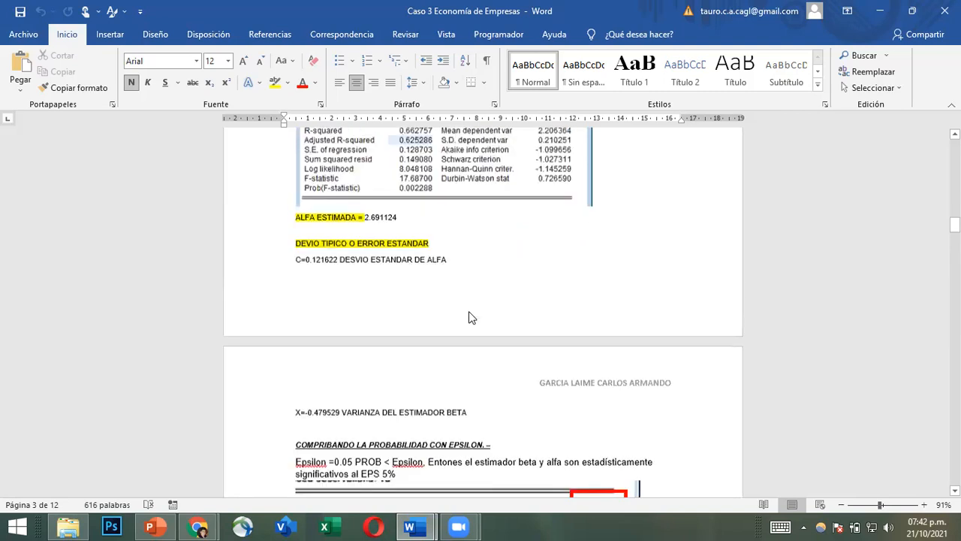
{"action": "scroll", "coordinate": [470, 311], "scroll_direction": "up", "scroll_amount": 1}
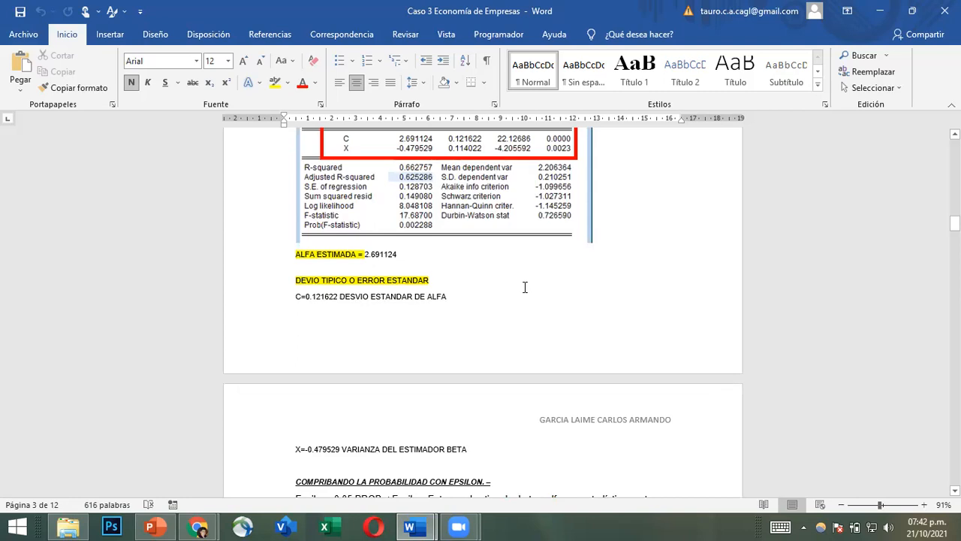
{"action": "left_click", "coordinate": [886, 12]}
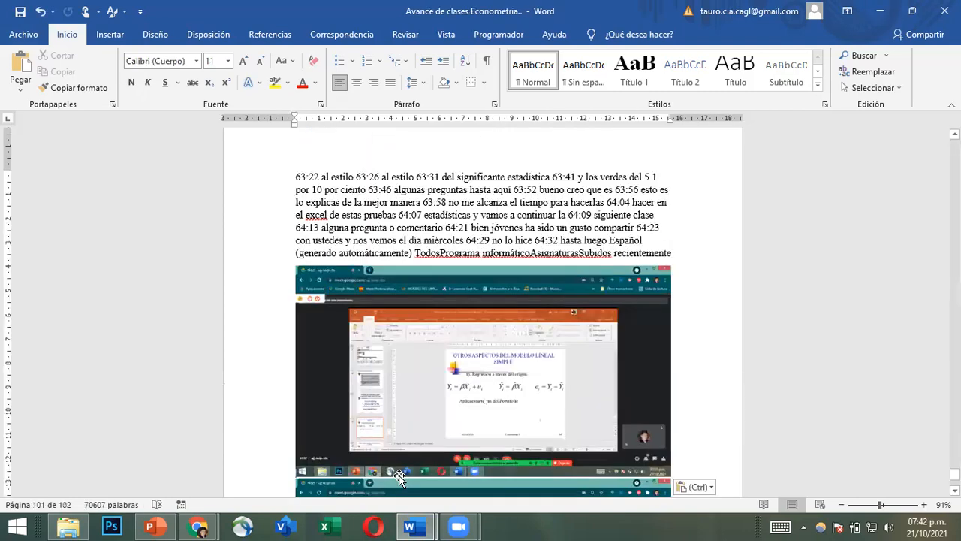
{"action": "left_click", "coordinate": [198, 525]}
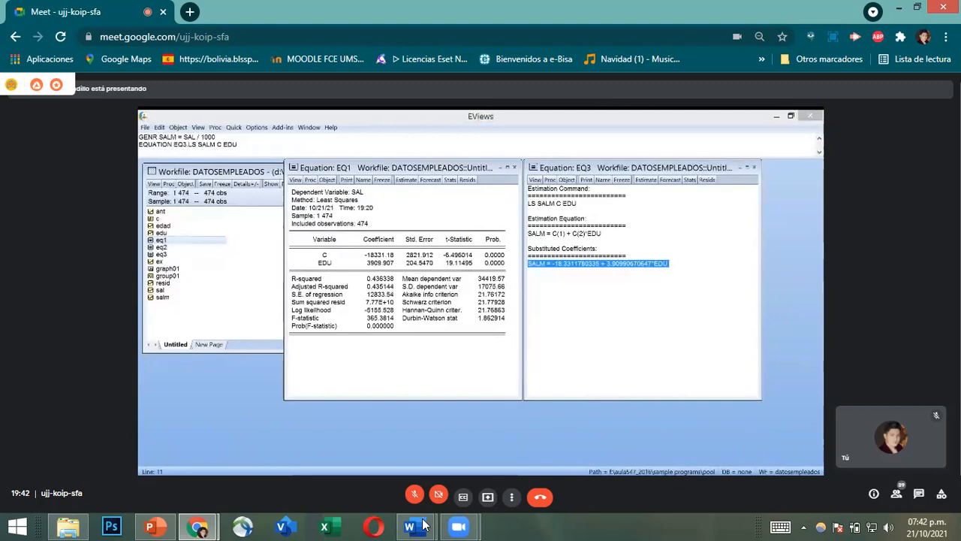
- Switch back to the Caso 3 Word document and review the epsilon probability check and section c on the model's assumptions with EViews
{"action": "mouse_move", "coordinate": [423, 526]}
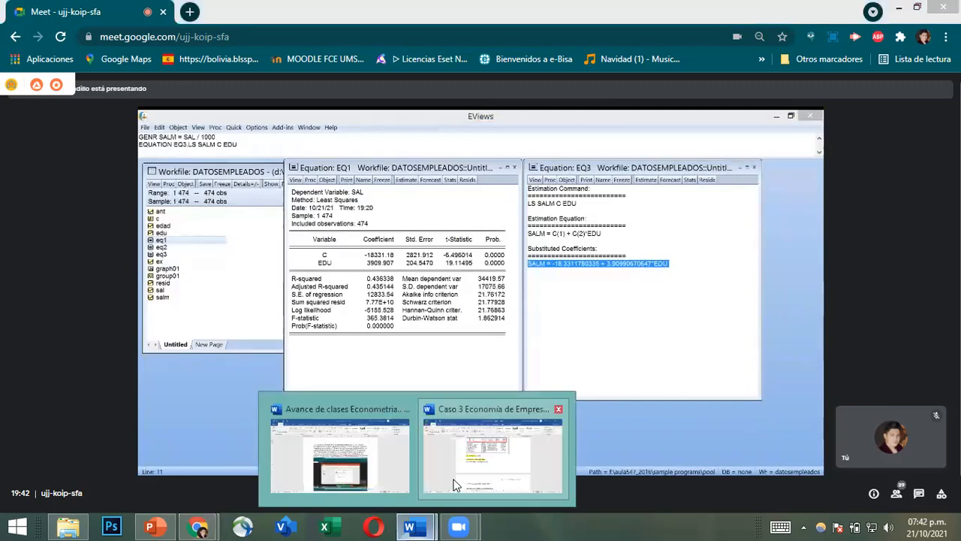
{"action": "left_click", "coordinate": [456, 484]}
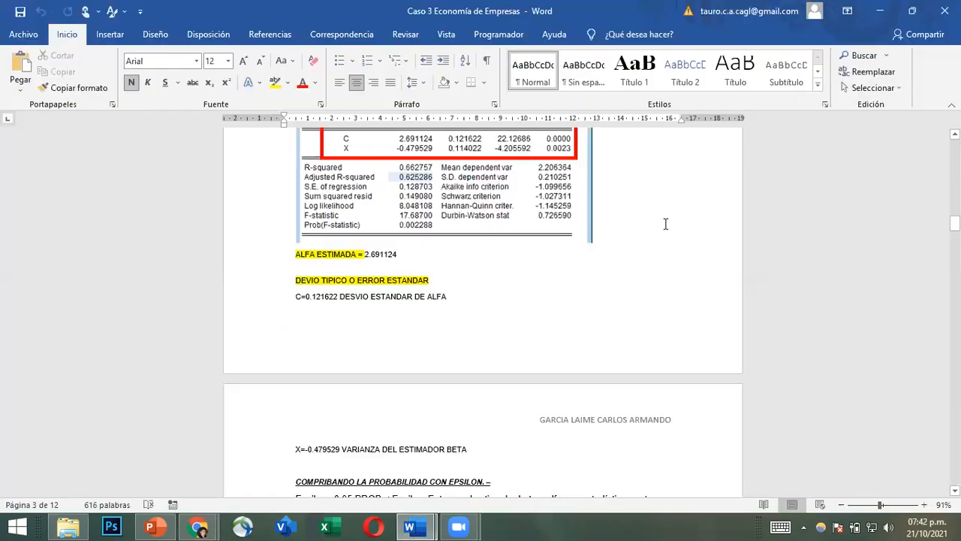
{"action": "scroll", "coordinate": [557, 250], "scroll_direction": "down", "scroll_amount": 2}
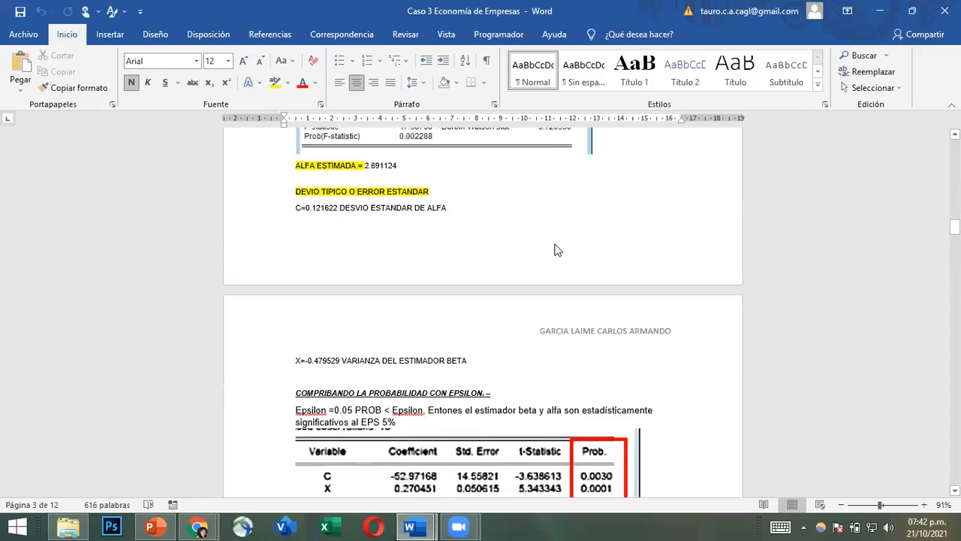
{"action": "scroll", "coordinate": [556, 247], "scroll_direction": "down", "scroll_amount": 2}
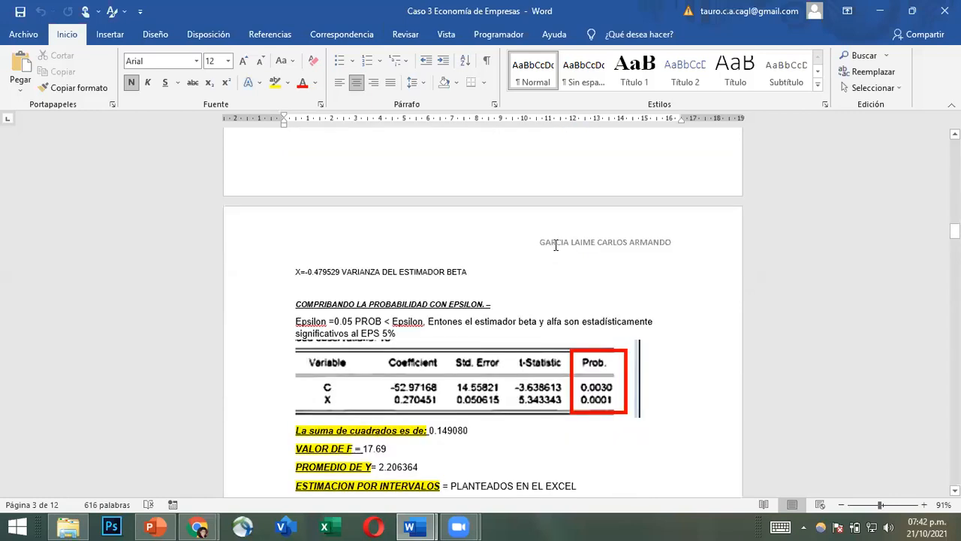
{"action": "scroll", "coordinate": [556, 246], "scroll_direction": "down", "scroll_amount": 15}
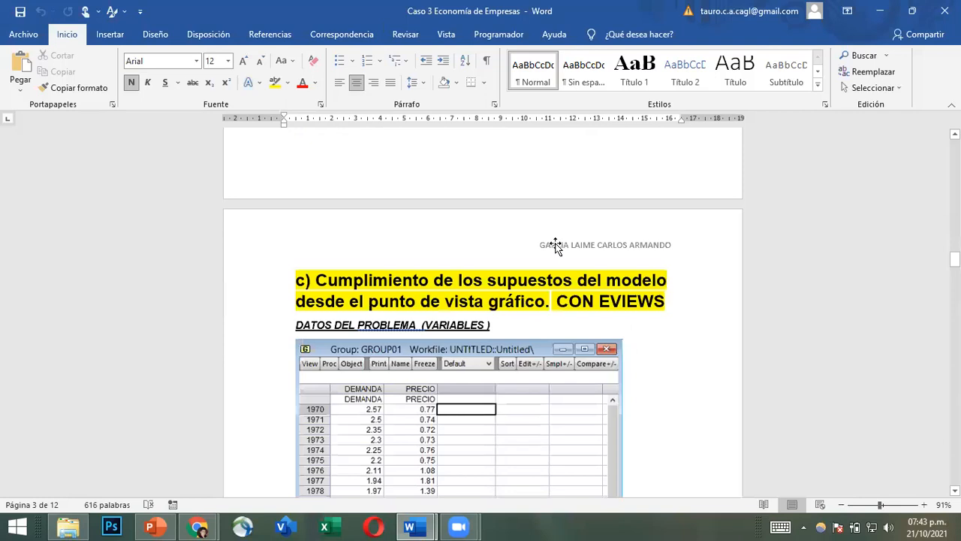
{"action": "scroll", "coordinate": [556, 247], "scroll_direction": "down", "scroll_amount": 4}
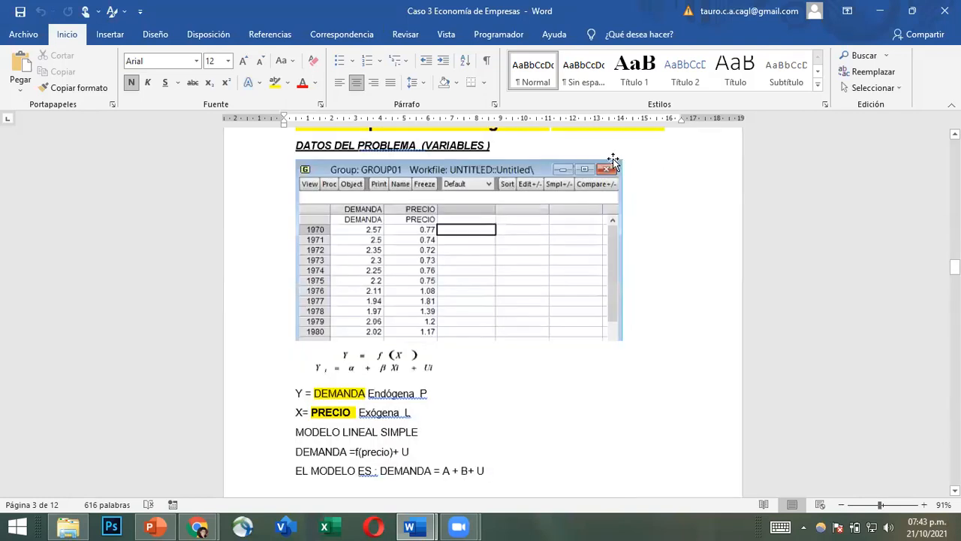
- Review section c, the epsilon probability check and the alpha and standard error notes in the Caso 3 document, and return to the Meet call
{"action": "scroll", "coordinate": [556, 157], "scroll_direction": "down", "scroll_amount": 4}
{"action": "scroll", "coordinate": [557, 157], "scroll_direction": "up", "scroll_amount": 9}
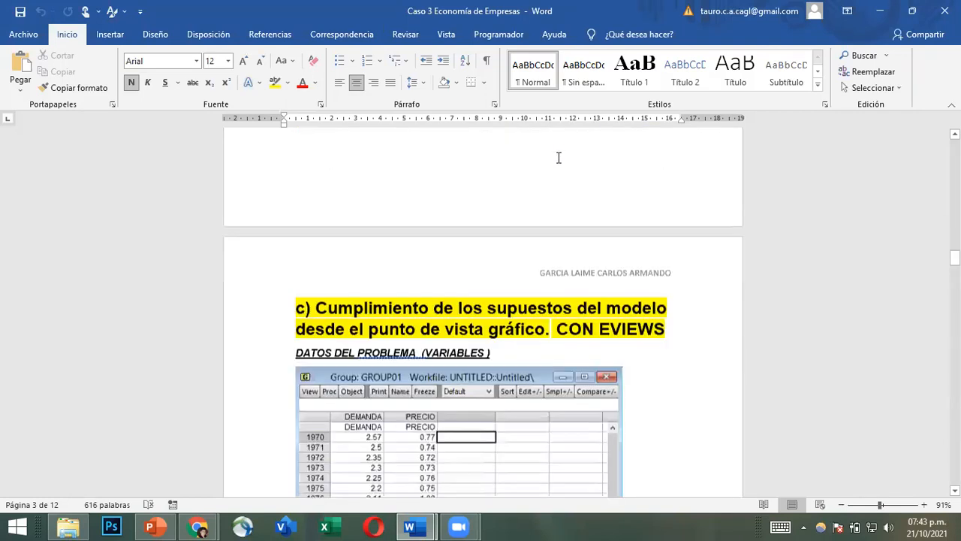
{"action": "scroll", "coordinate": [558, 157], "scroll_direction": "up", "scroll_amount": 15}
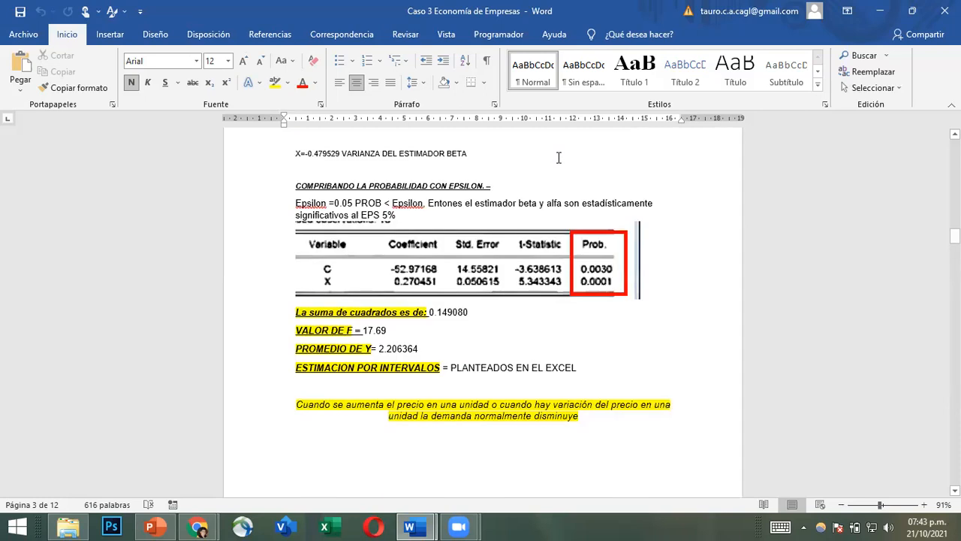
{"action": "scroll", "coordinate": [557, 159], "scroll_direction": "up", "scroll_amount": 3}
{"action": "scroll", "coordinate": [557, 160], "scroll_direction": "up", "scroll_amount": 3}
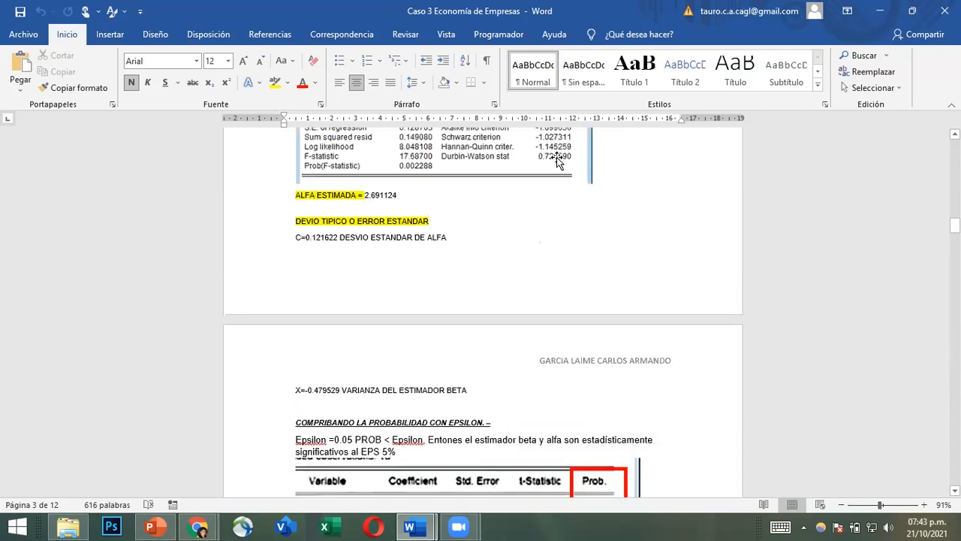
{"action": "scroll", "coordinate": [557, 160], "scroll_direction": "up", "scroll_amount": 2}
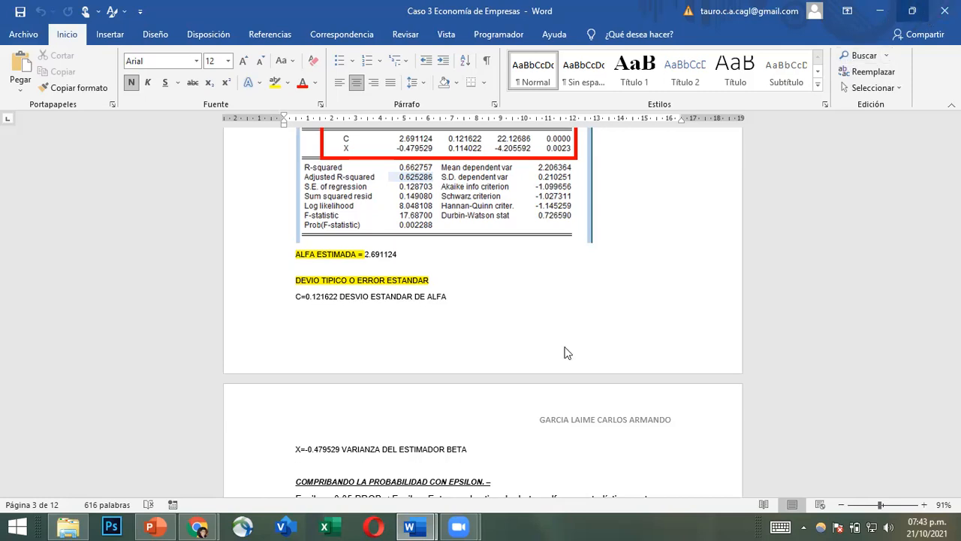
{"action": "key", "text": "alt+Tab"}
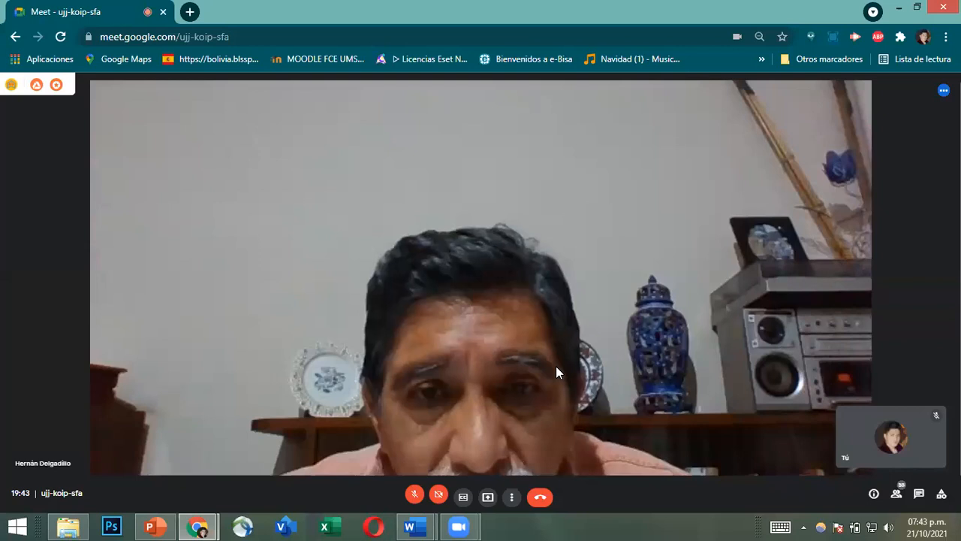
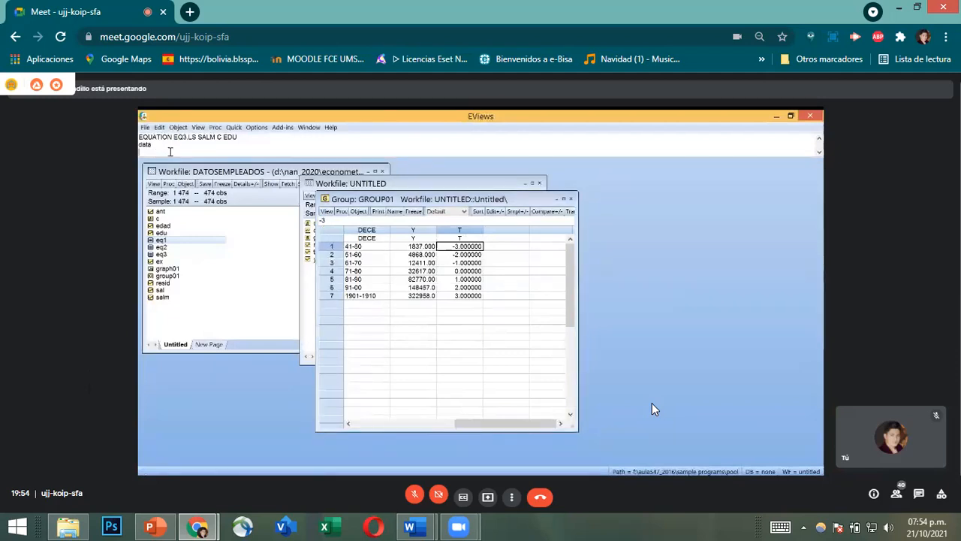
{"action": "type", "text": "equation en4.ls"}
{"action": "key", "text": "BackSpace"}
{"action": "key", "text": "BackSpace"}
{"action": "key", "text": "BackSpace"}
{"action": "key", "text": "BackSpace"}
{"action": "key", "text": "BackSpace"}
{"action": "key", "text": "BackSpace"}
{"action": "key", "text": "BackSpace"}
{"action": "key", "text": "BackSpace"}
{"action": "key", "text": "BackSpace"}
{"action": "key", "text": "BackSpace"}
{"action": "key", "text": "BackSpace"}
{"action": "key", "text": "BackSpace"}
{"action": "key", "text": "BackSpace"}
{"action": "key", "text": "BackSpace"}
{"action": "key", "text": "BackSpace"}
- Estimate equation EQ4 with the EViews command EQUATION EQ4.LS Y C T, and close the GROUP01 data window
{"action": "type", "text": "EQUATION"}
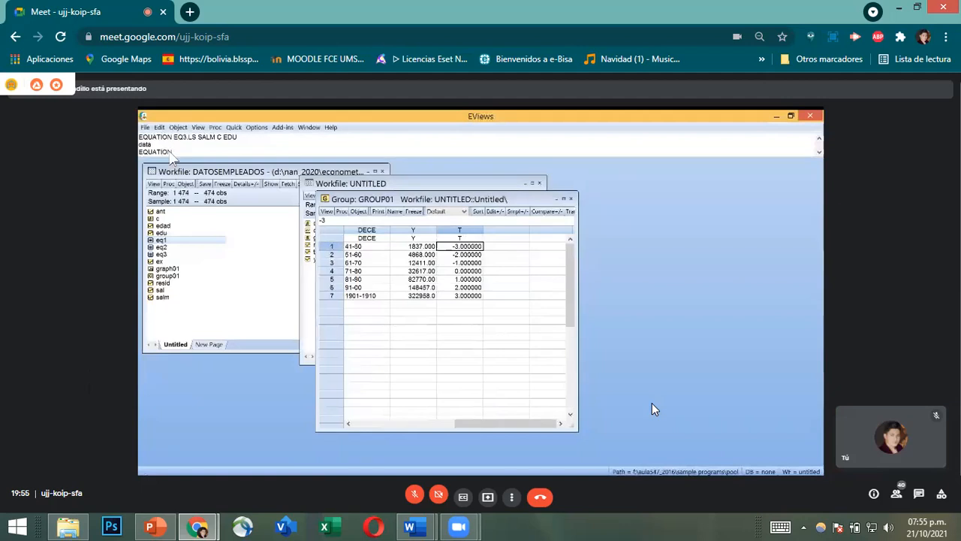
{"action": "type", "text": " EQ4.LS Y C T"}
{"action": "key", "text": "Return"}
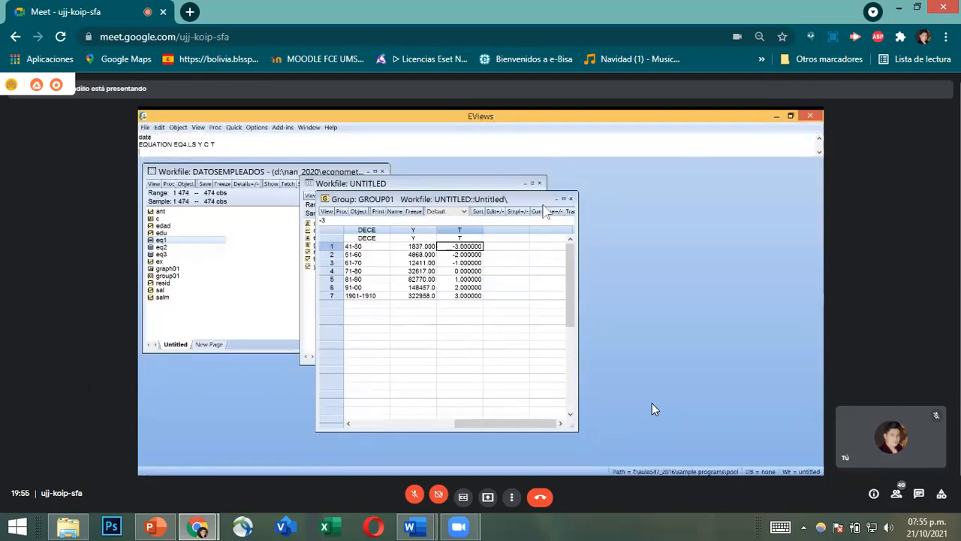
{"action": "left_click_drag", "start_coordinate": [504, 201], "coordinate": [603, 212]}
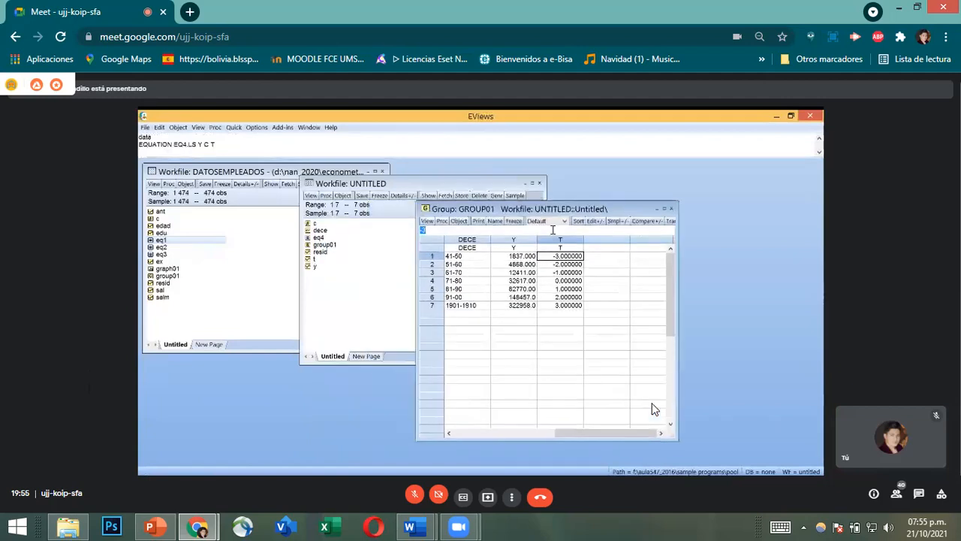
{"action": "left_click", "coordinate": [671, 209]}
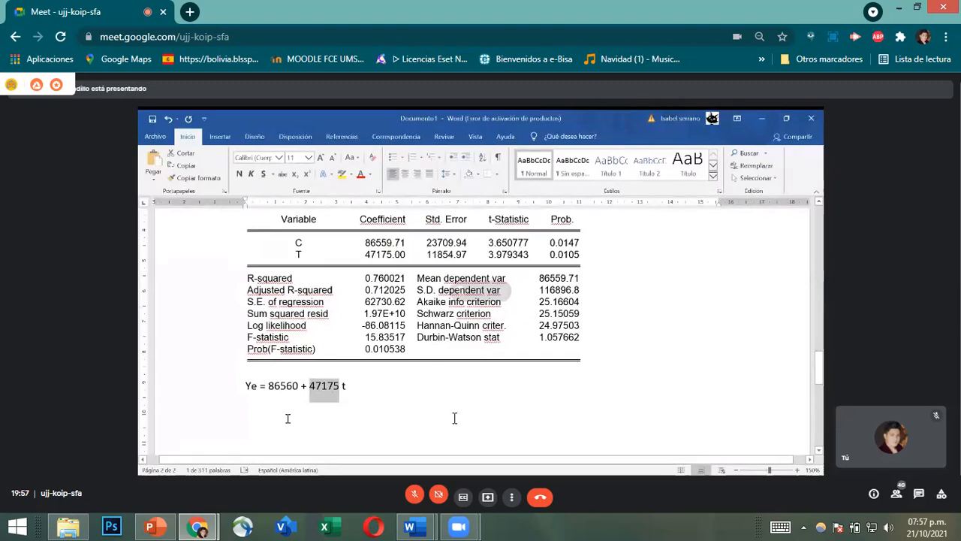
- Switch to the Caso 3 Word document, check its regression output and alpha notes against the shared EQ4 output, and return to the Meet call
{"action": "key", "text": "alt+Tab"}
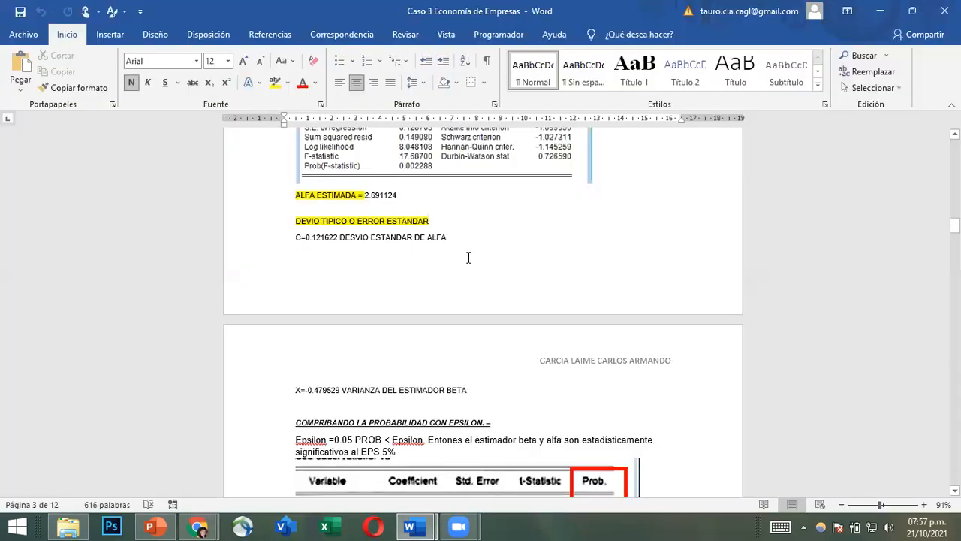
{"action": "scroll", "coordinate": [466, 258], "scroll_direction": "up", "scroll_amount": 1}
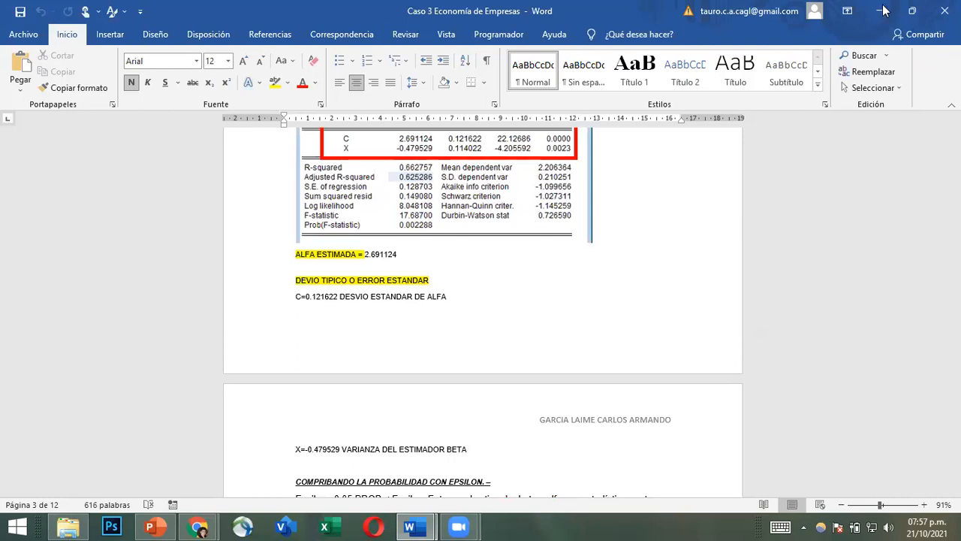
{"action": "key", "text": "alt+Tab"}
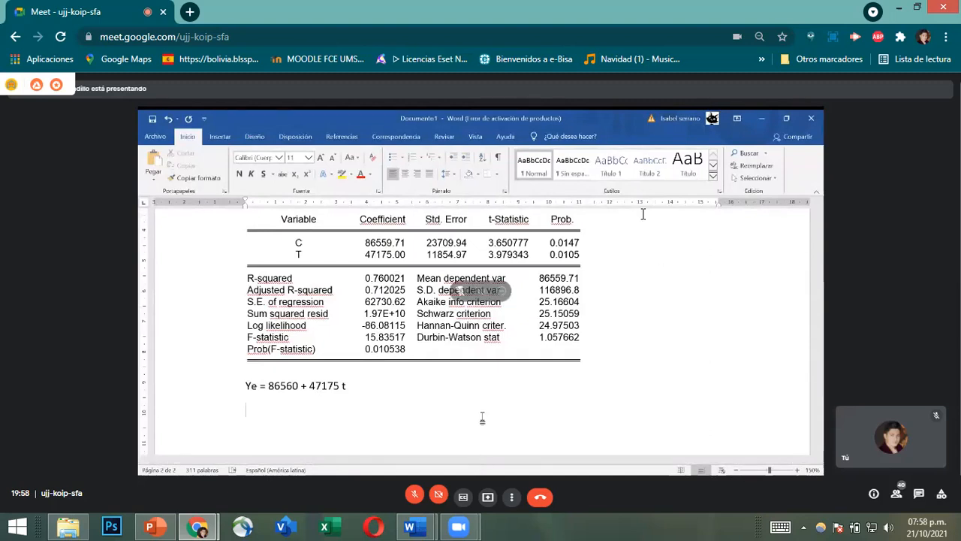
{"action": "key", "text": "alt+Tab"}
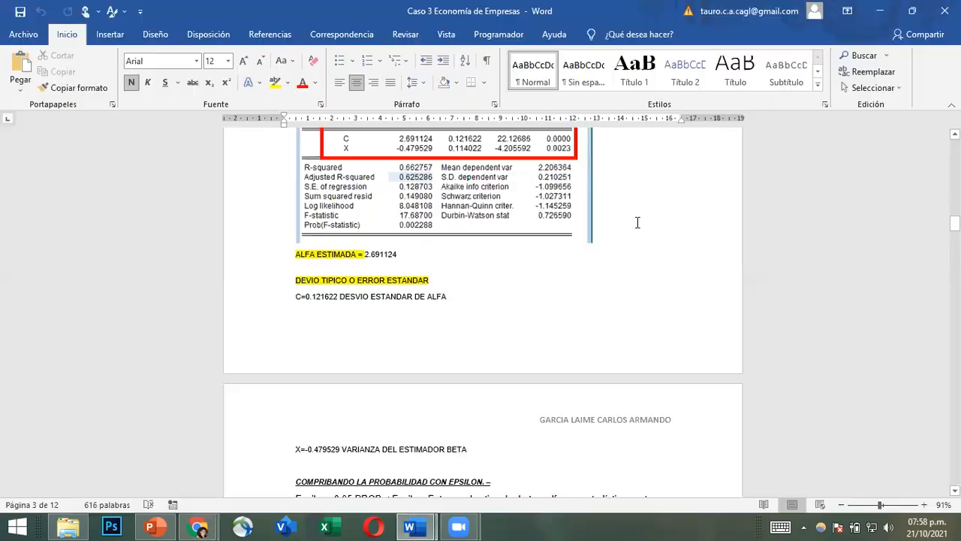
{"action": "left_click", "coordinate": [879, 11]}
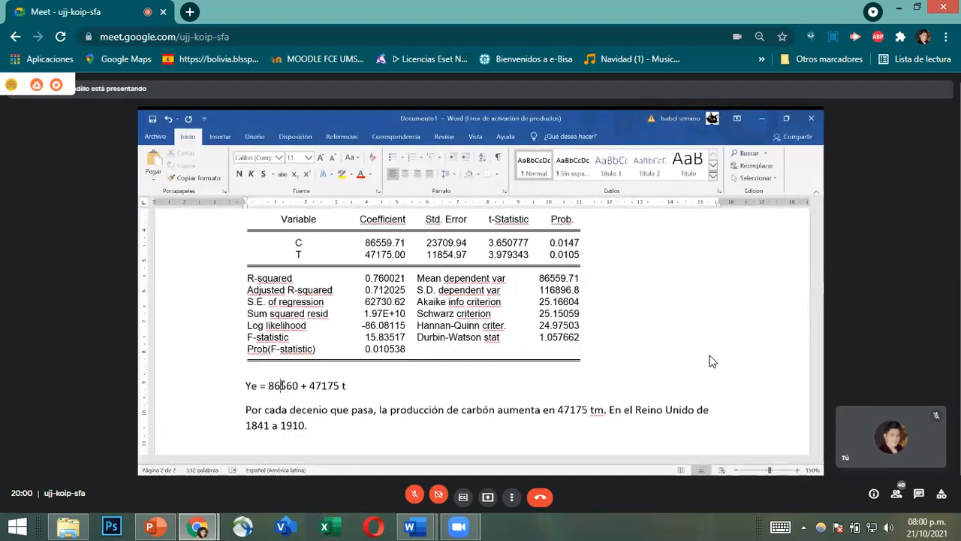
- Try to begin a sentence with "Cada decenio" in the table cell below the coal production interpretation
{"action": "left_click", "coordinate": [270, 445]}
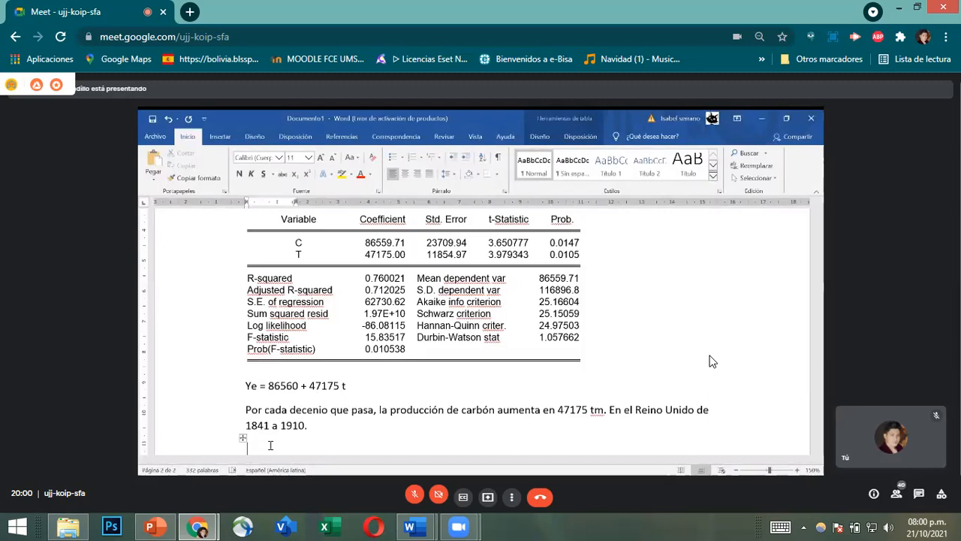
{"action": "type", "text": "Cada dece"}
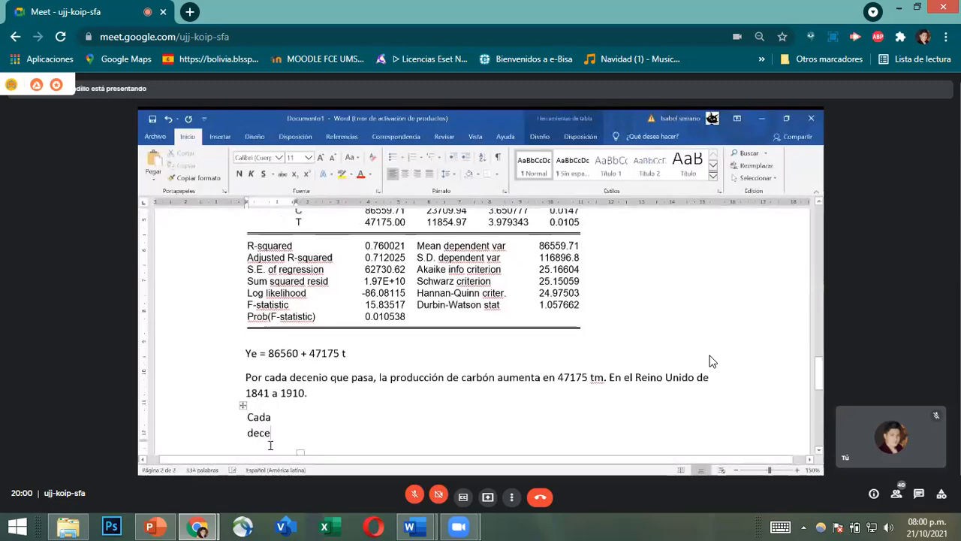
{"action": "key", "text": "BackSpace"}
{"action": "key", "text": "BackSpace"}
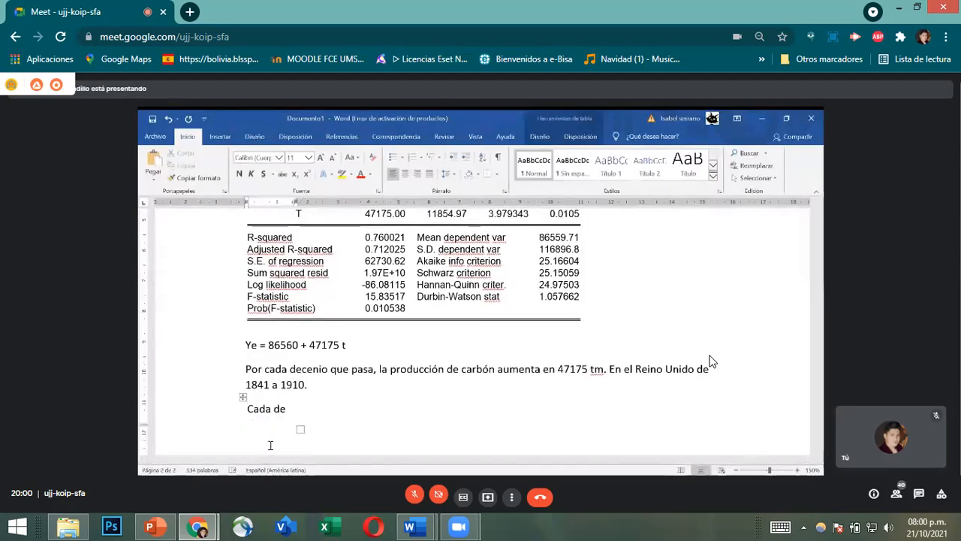
{"action": "type", "text": "cenio"}
{"action": "key", "text": "BackSpace"}
{"action": "key", "text": "BackSpace"}
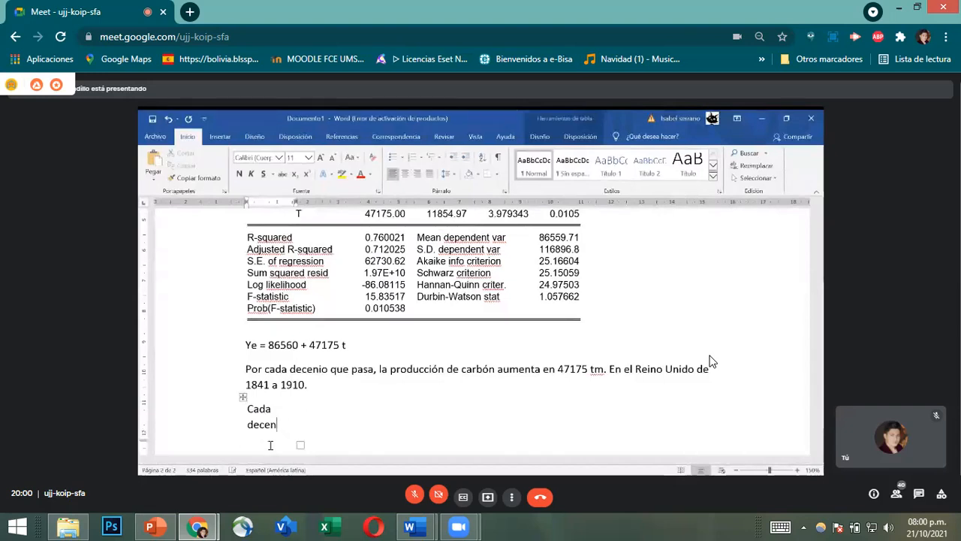
{"action": "key", "text": "BackSpace"}
{"action": "key", "text": "BackSpace"}
{"action": "key", "text": "BackSpace"}
{"action": "key", "text": "BackSpace"}
{"action": "key", "text": "BackSpace"}
{"action": "type", "text": "decen"}
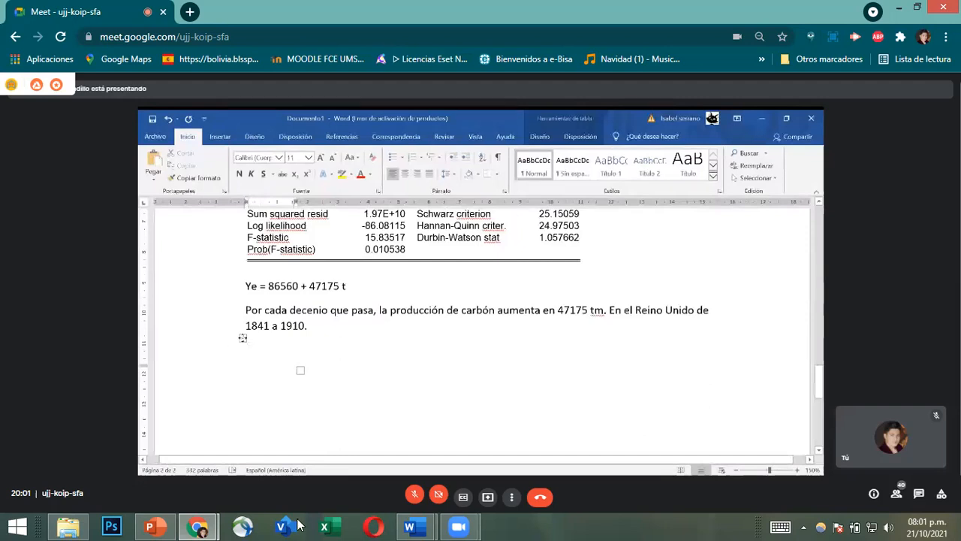
- Unmute the microphone in the Meet call and mute it again
{"action": "key", "text": "ctrl+d"}
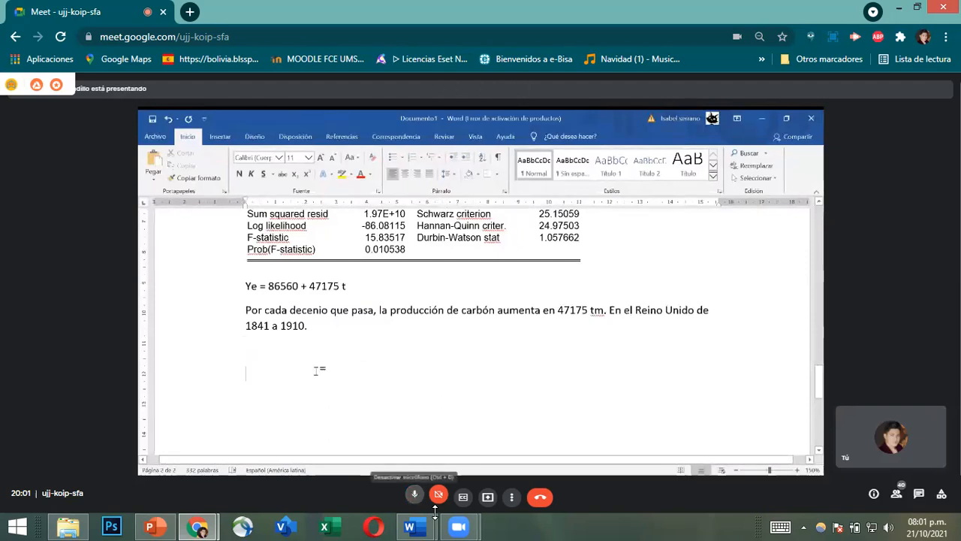
{"action": "key", "text": "ctrl+d"}
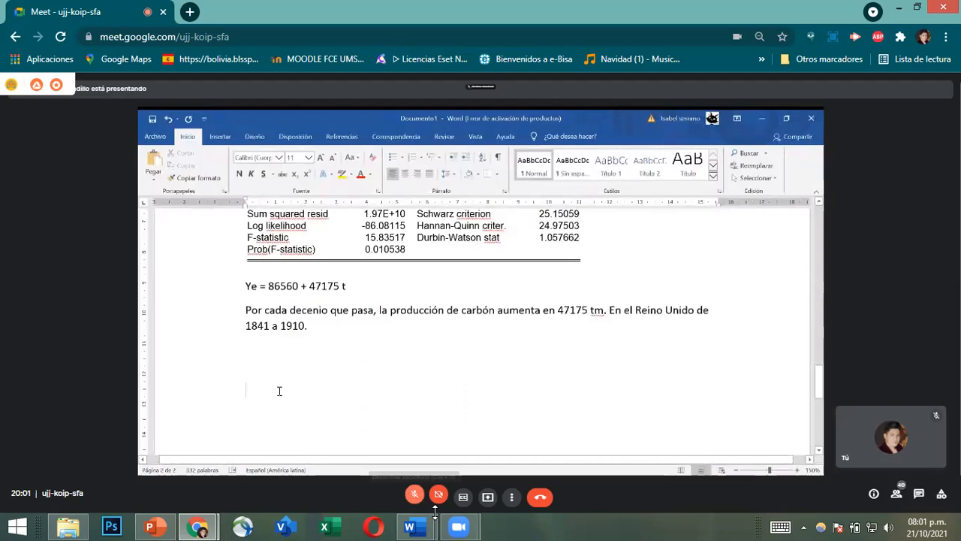
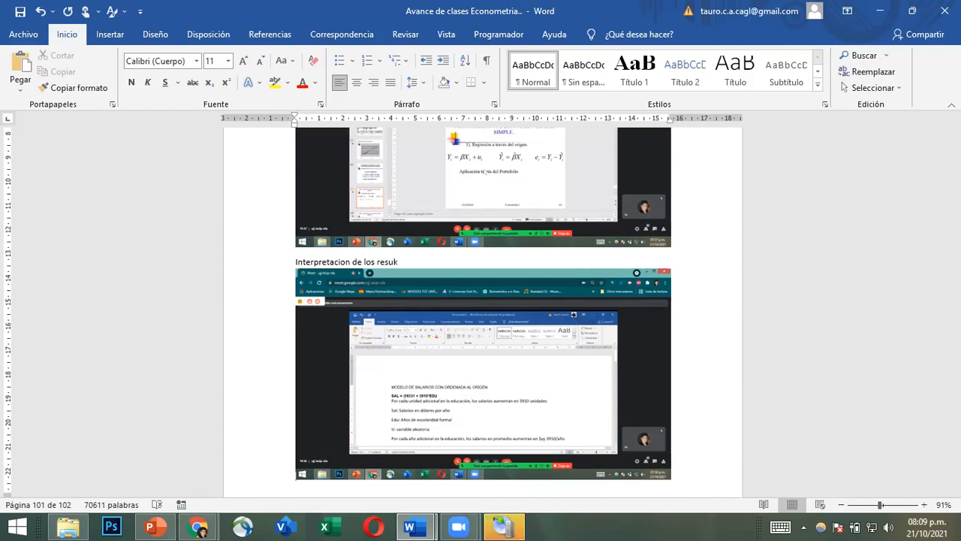
- Complete the caption above the salary model screenshot as "Interpretacion de los resultados del modelo lineal" and switch back to the Meet call
{"action": "key", "text": "BackSpace"}
{"action": "type", "text": "ltados del"}
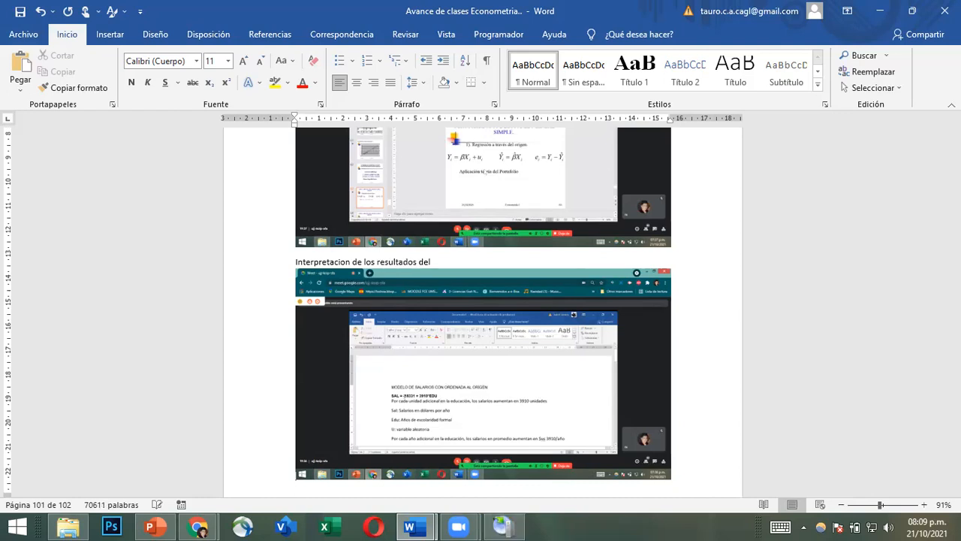
{"action": "type", "text": " modelo lineal"}
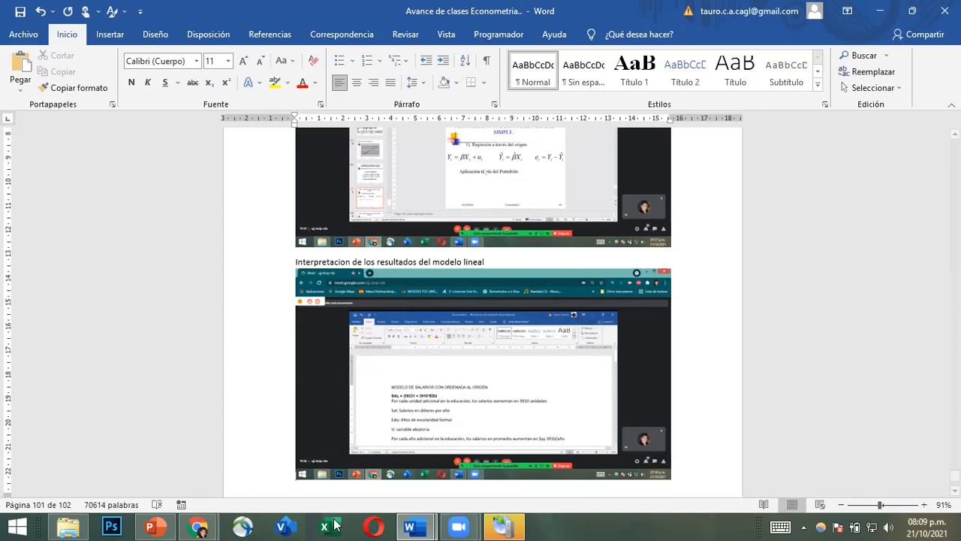
{"action": "key", "text": "alt+Tab"}
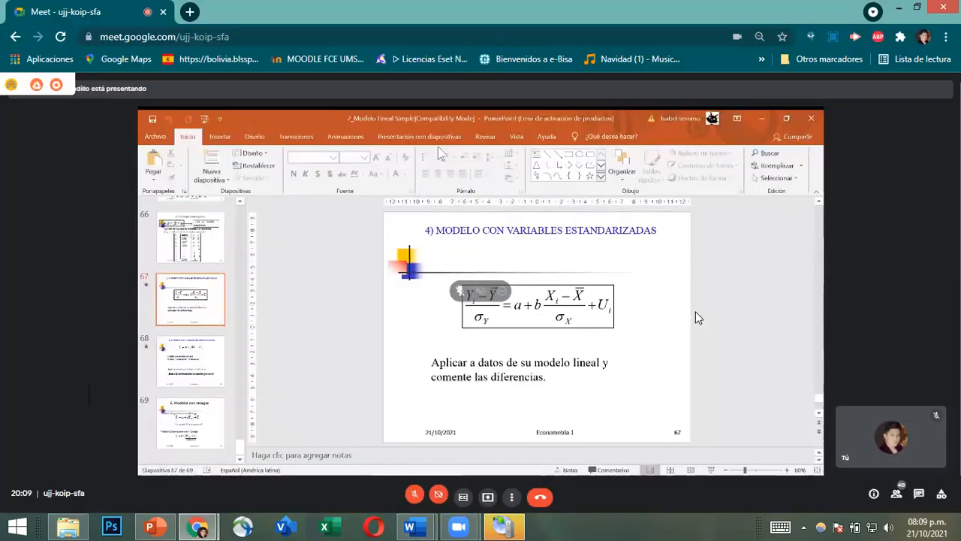